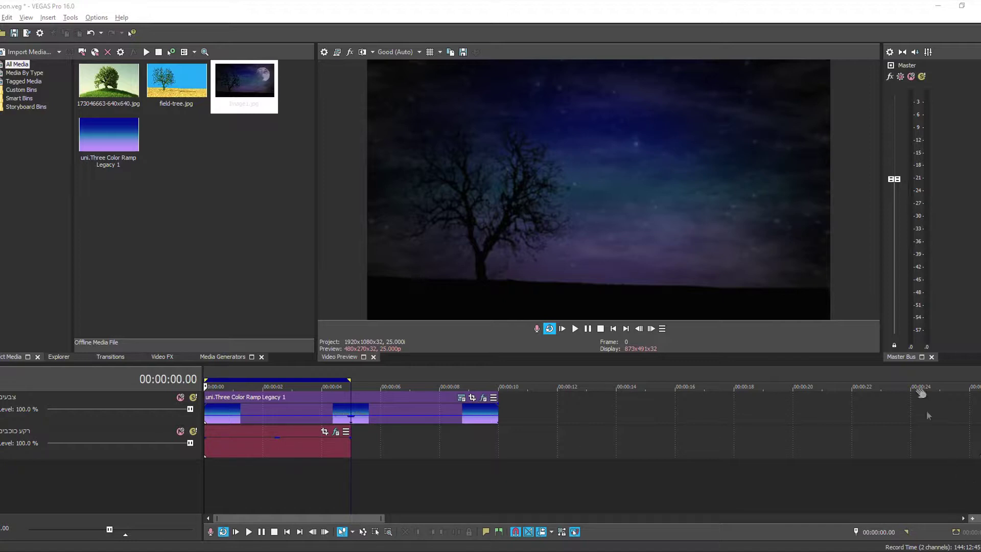
Play the project from the start to preview the silhouetted tree under the starry sky.
left_click(577, 331)
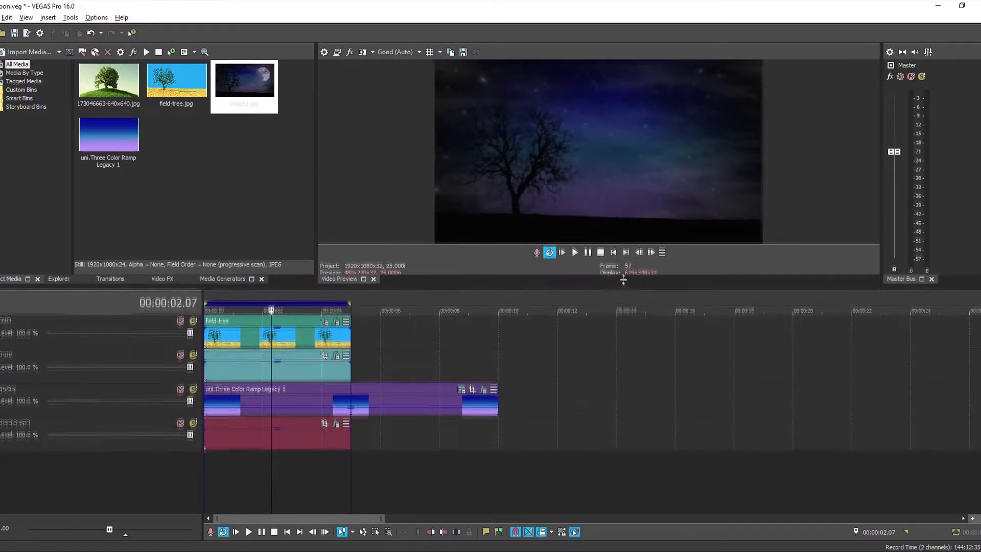
Trim the Three Color Ramp event so it ends at 00:00:05 with the other clips.
left_click_drag(623, 279, 620, 274)
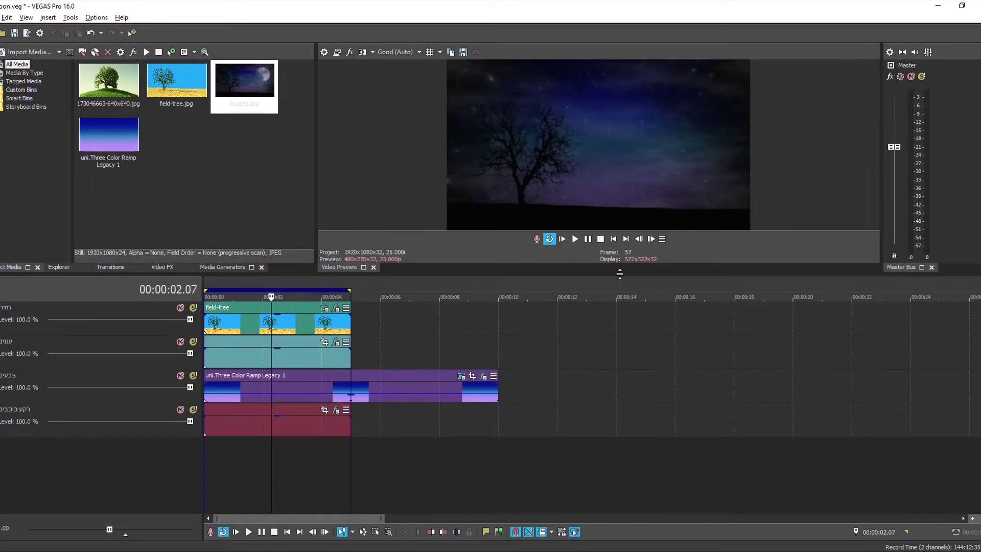
left_click_drag(498, 402, 350, 402)
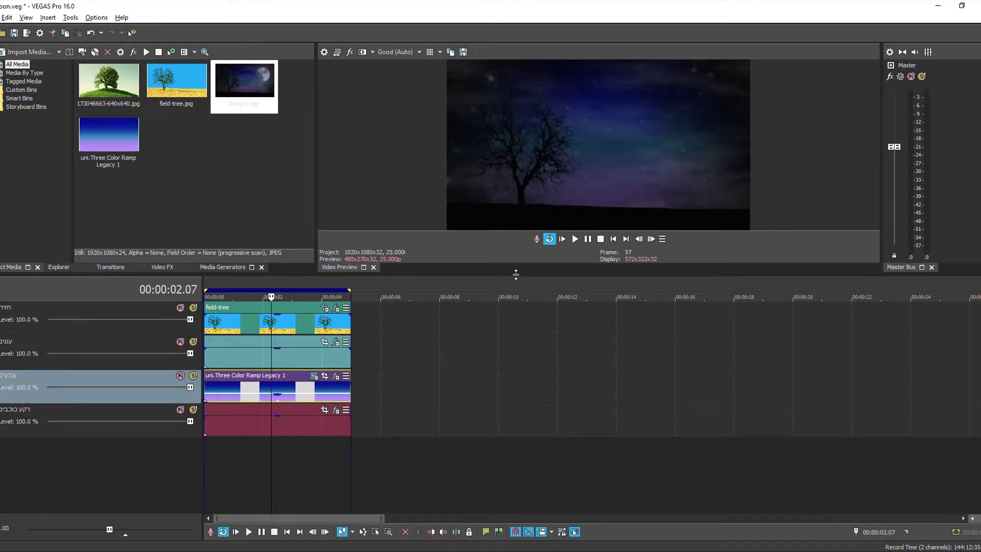
left_click_drag(516, 276, 508, 338)
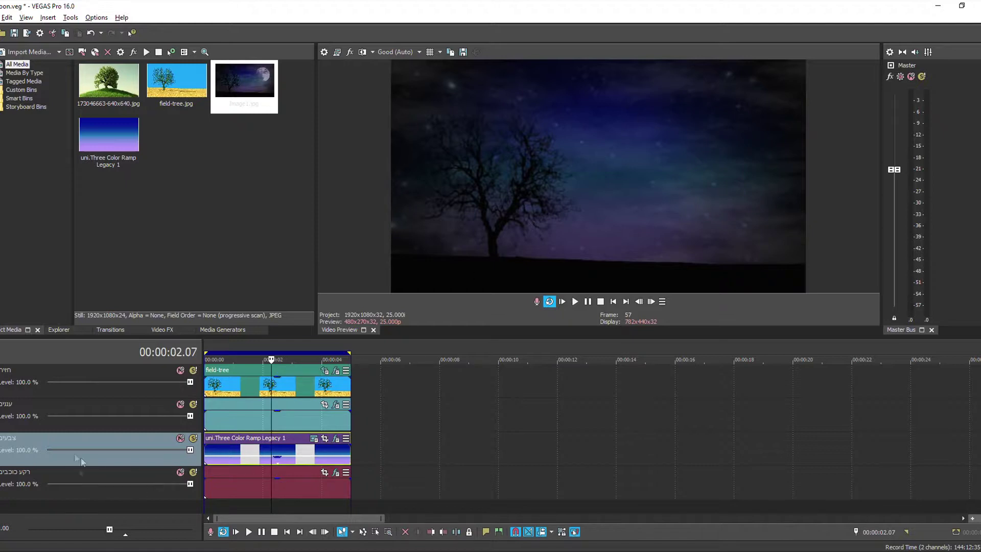
Insert an empty event on the bottom track and nudge it slightly earlier.
right_click(494, 476)
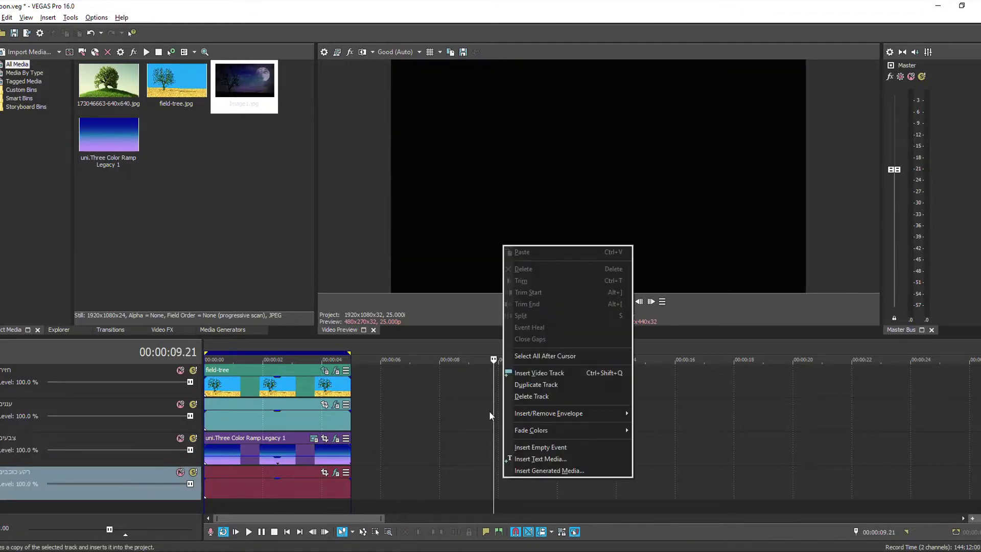
left_click(531, 447)
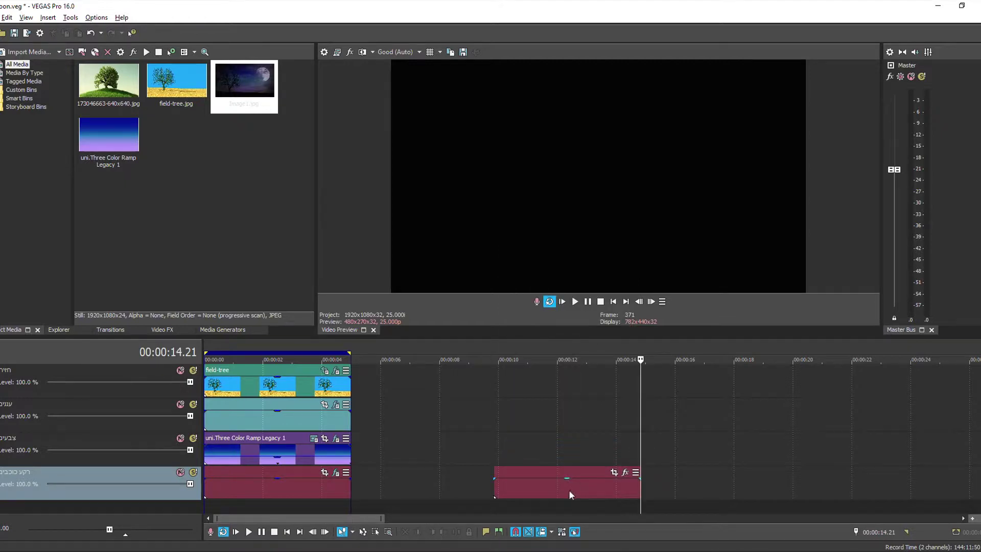
left_click_drag(569, 490, 559, 490)
Find Sapphire Render S_NightSky in Video FX and drag it onto the empty event.
left_click(169, 330)
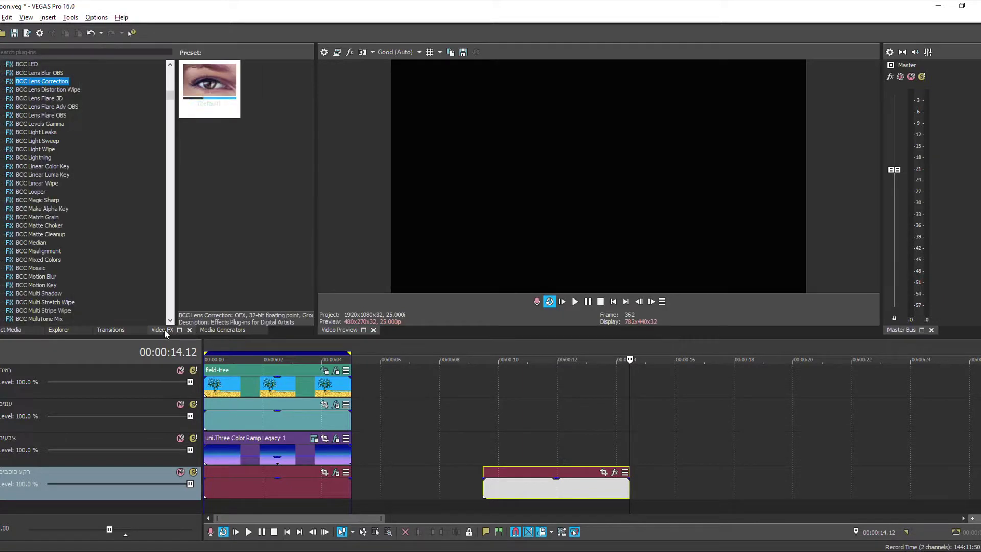
scroll(142, 123, "down", 5)
scroll(145, 143, "down", 10)
scroll(148, 163, "down", 10)
scroll(146, 166, "down", 5)
scroll(141, 215, "down", 10)
scroll(138, 251, "down", 10)
scroll(137, 276, "down", 10)
scroll(136, 292, "down", 10)
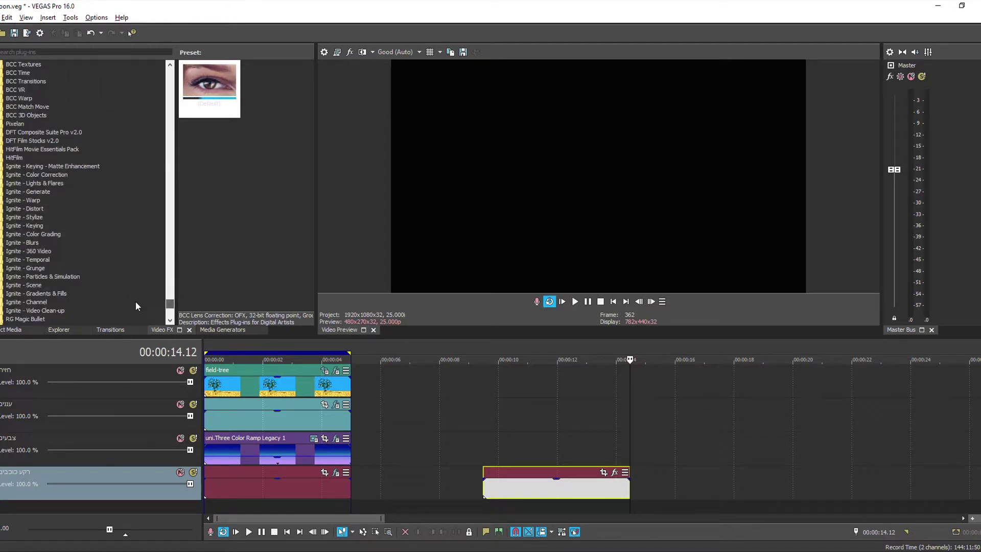
scroll(36, 215, "down", 10)
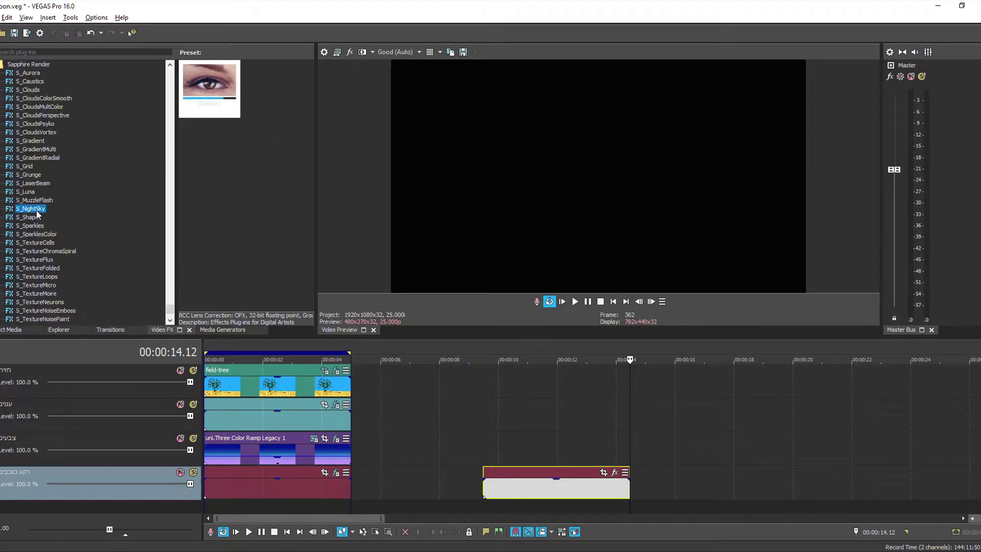
mouse_move(204, 95)
left_mouse_down()
mouse_move(518, 411)
mouse_move(546, 484)
left_mouse_up()
Apply S_NightSky with Mode set to Night Sky Locations and Location set to Tokyo.
left_click(546, 483)
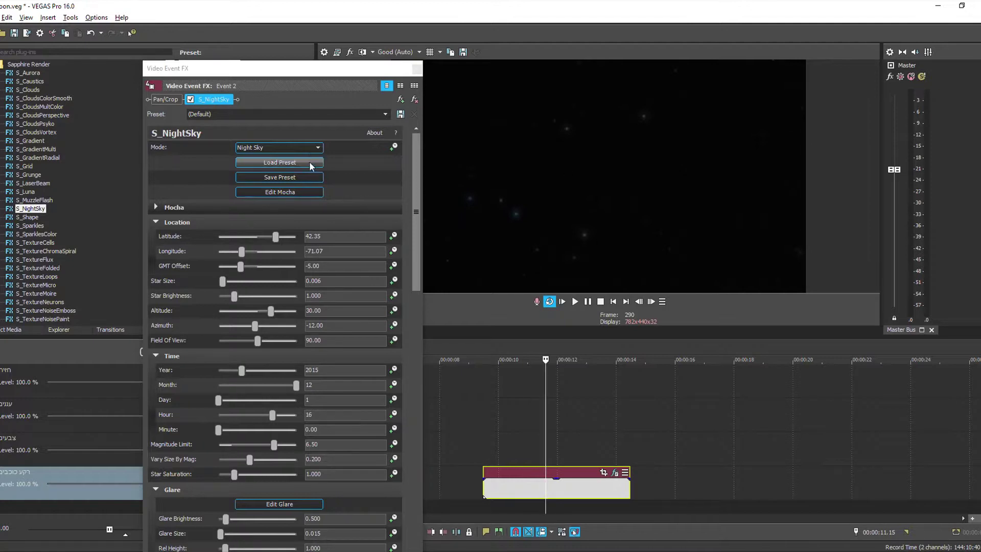
left_click(308, 147)
left_click(307, 146)
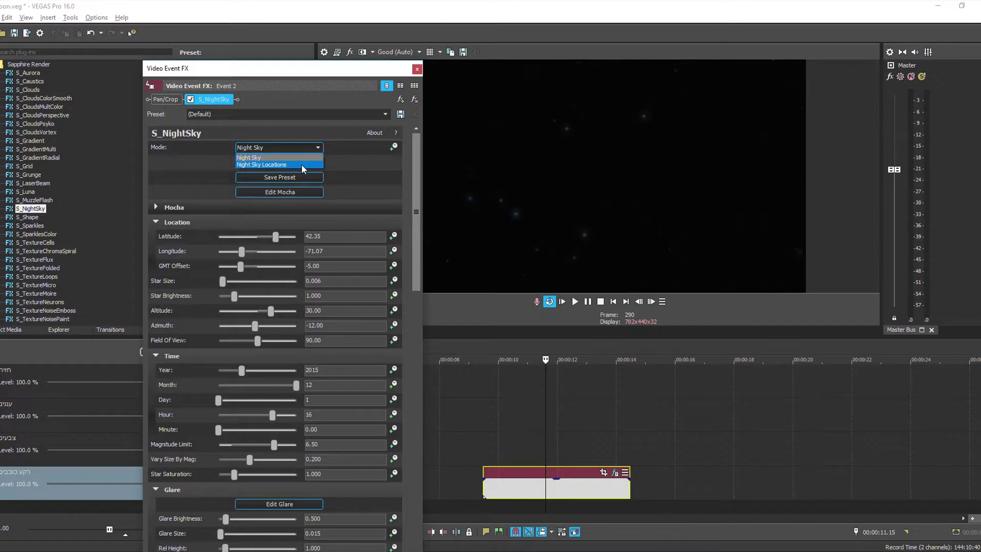
left_click(301, 165)
left_click(307, 221)
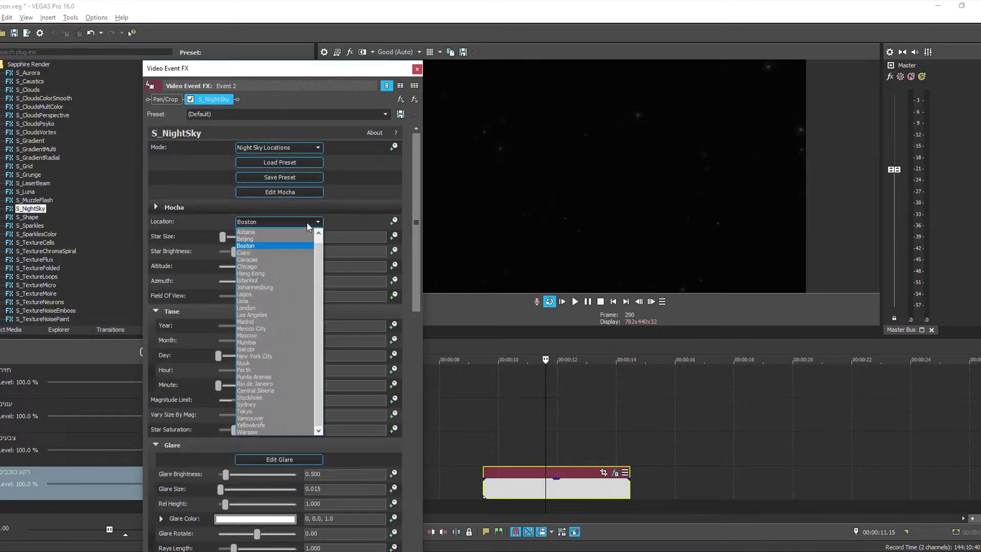
left_click(272, 413)
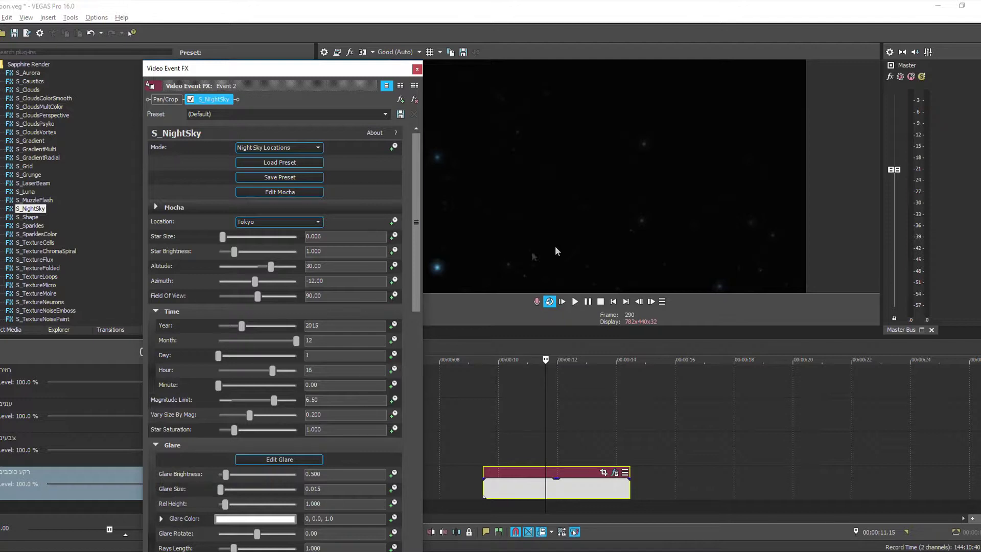
Brighten the stars to about 2 and lower the viewing altitude.
left_click_drag(364, 71, 227, 6)
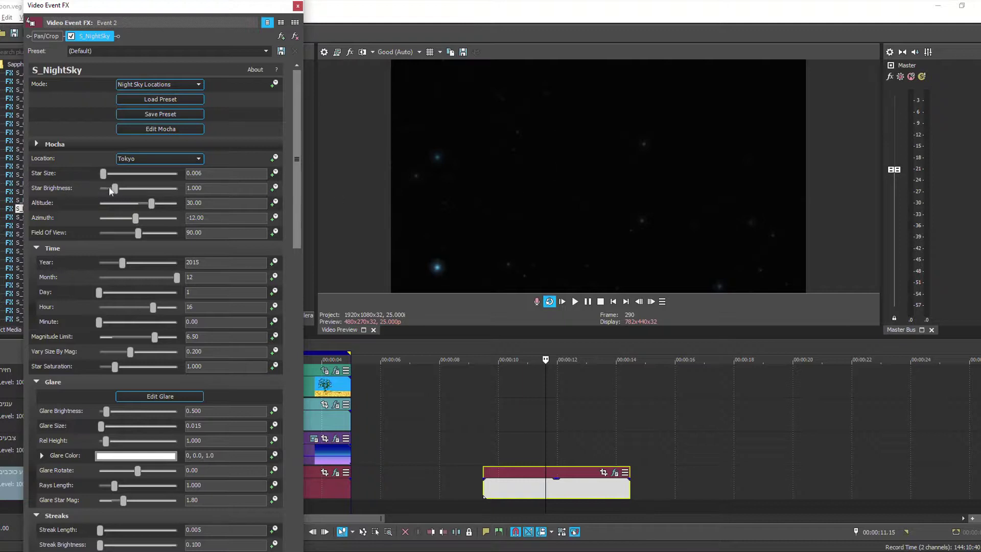
left_click_drag(115, 188, 134, 188)
mouse_move(153, 204)
left_mouse_down()
mouse_move(138, 211)
mouse_move(144, 236)
mouse_move(204, 230)
mouse_move(117, 242)
mouse_move(201, 233)
mouse_move(154, 240)
left_mouse_up()
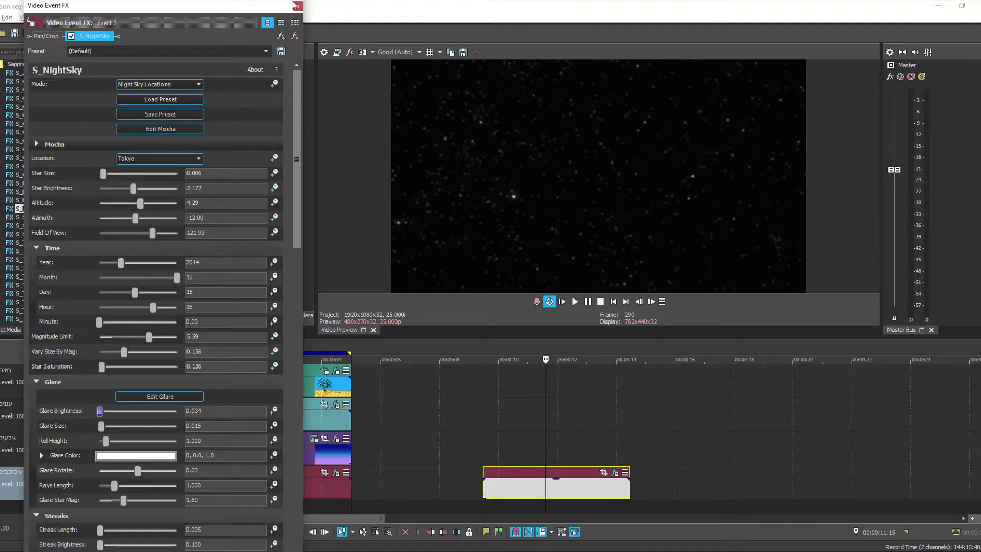
Close the S_NightSky settings and select BCC Lens Correction in the Video FX list.
left_click(297, 6)
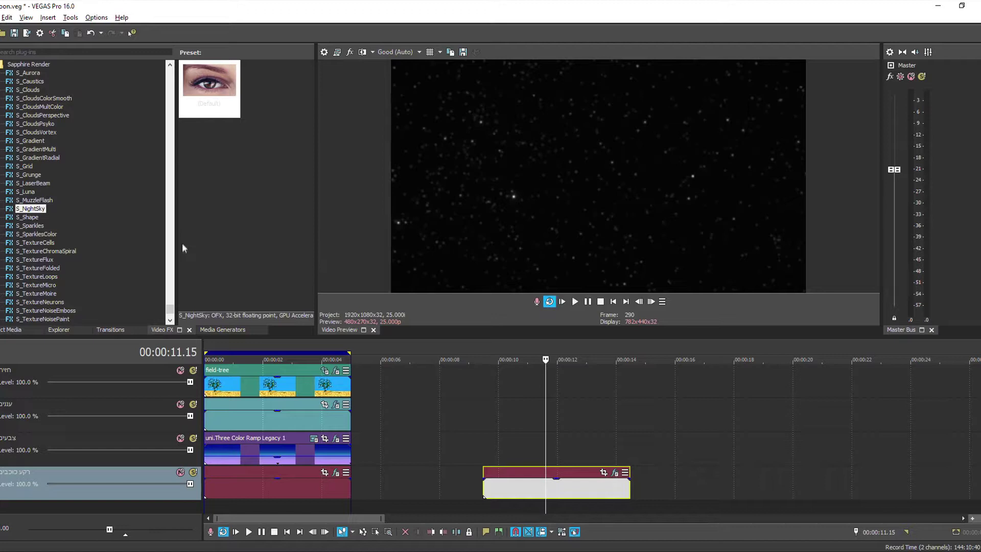
left_click_drag(171, 310, 181, 170)
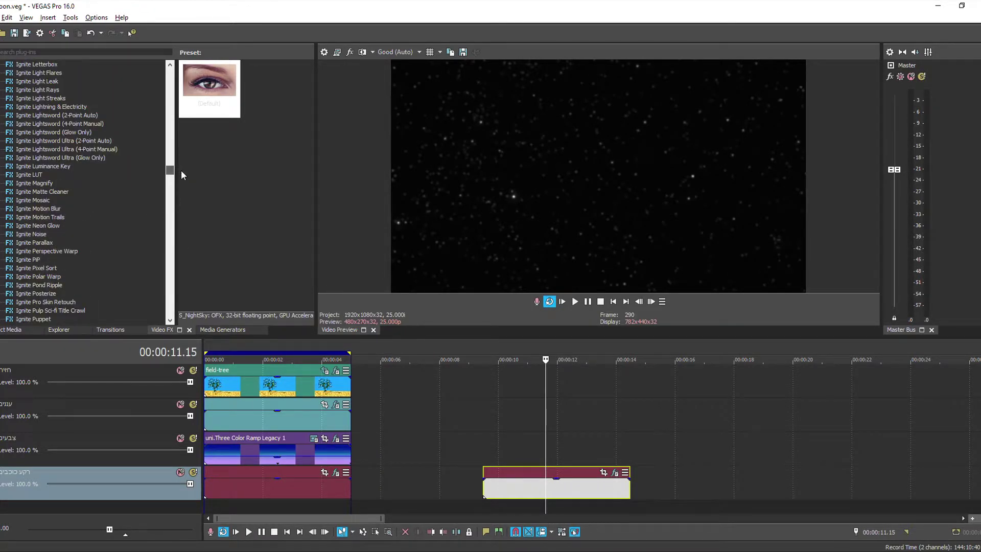
mouse_move(181, 171)
left_mouse_down()
mouse_move(173, 128)
mouse_move(188, 94)
left_mouse_up()
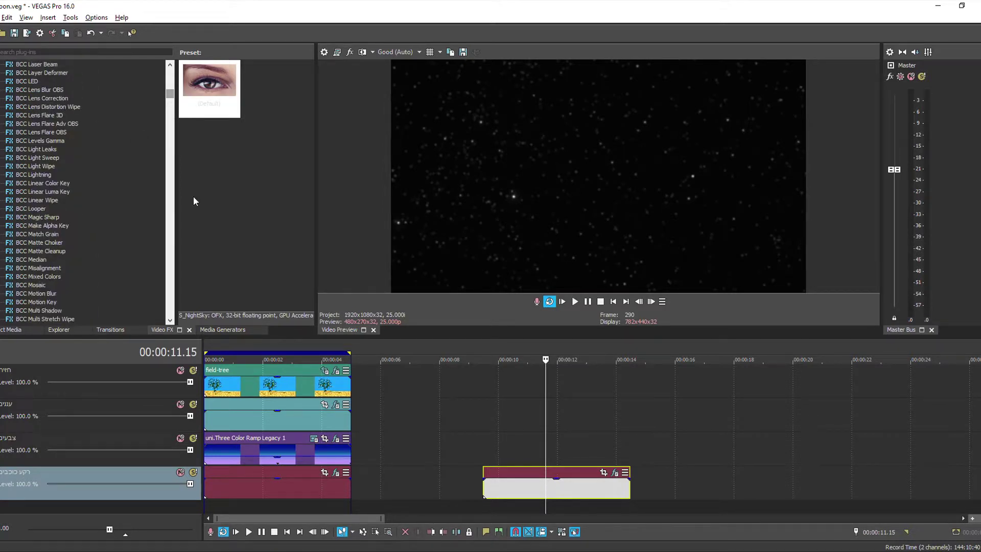
left_click(41, 98)
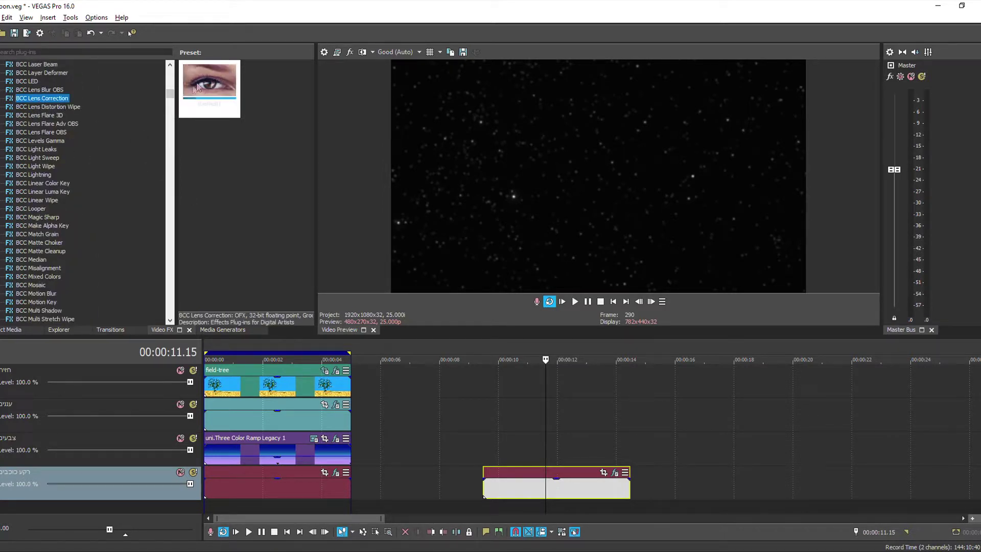
Apply BCC Lens Correction to Event 2: Correction 12.93, Scale 114.29, Scale X 95.24, Horizontal Perspective -10.20.
left_click_drag(210, 84, 509, 490)
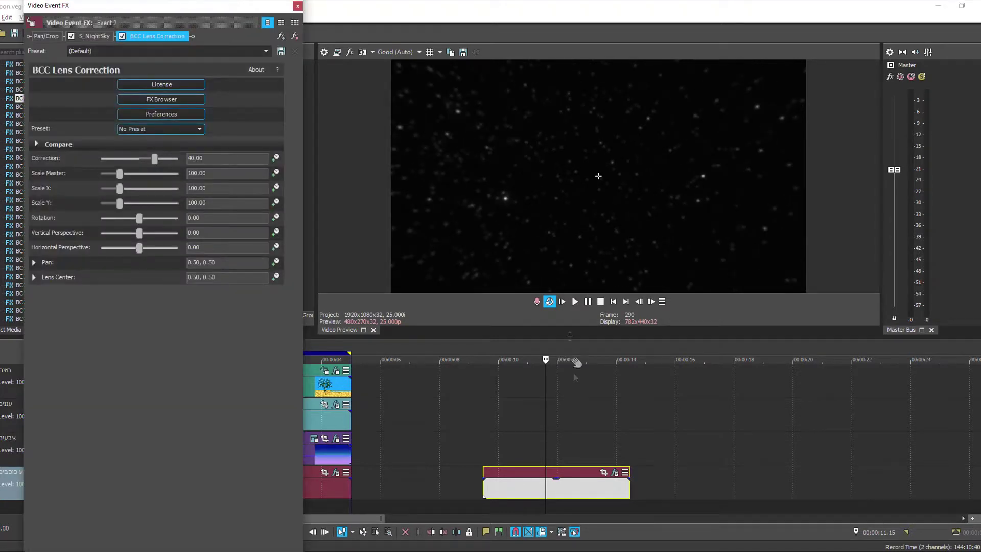
left_click_drag(154, 160, 133, 169)
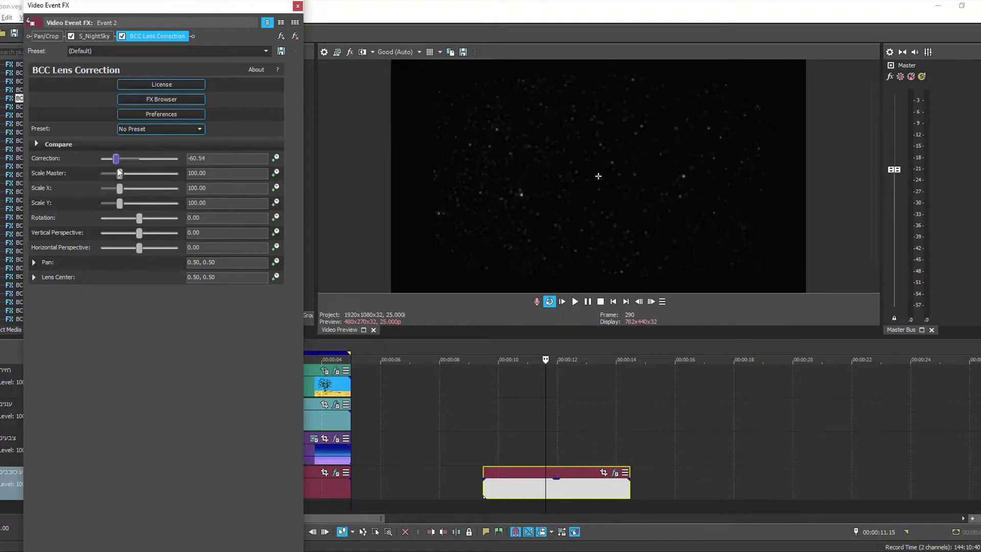
mouse_move(133, 169)
left_mouse_down()
mouse_move(148, 172)
mouse_move(121, 190)
left_mouse_up()
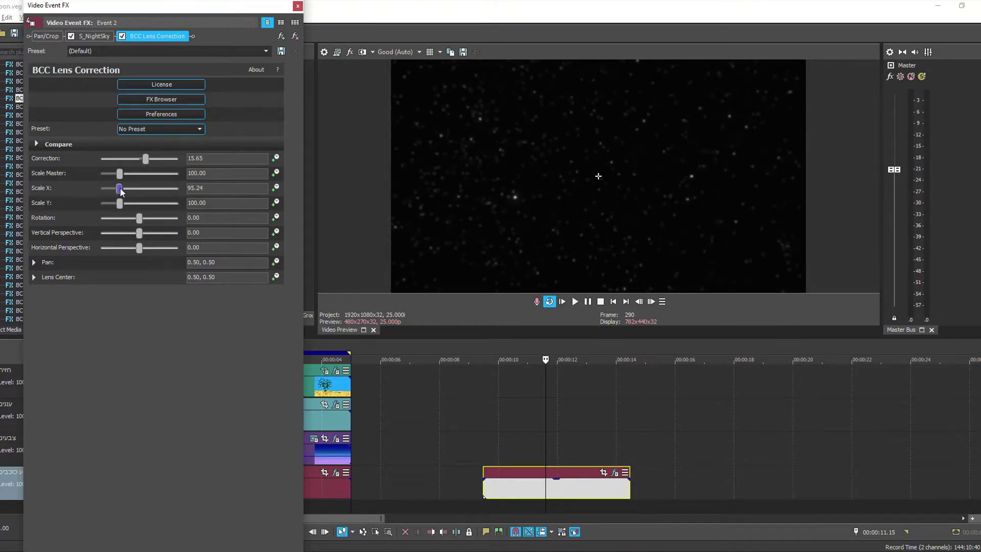
left_click_drag(145, 159, 123, 177)
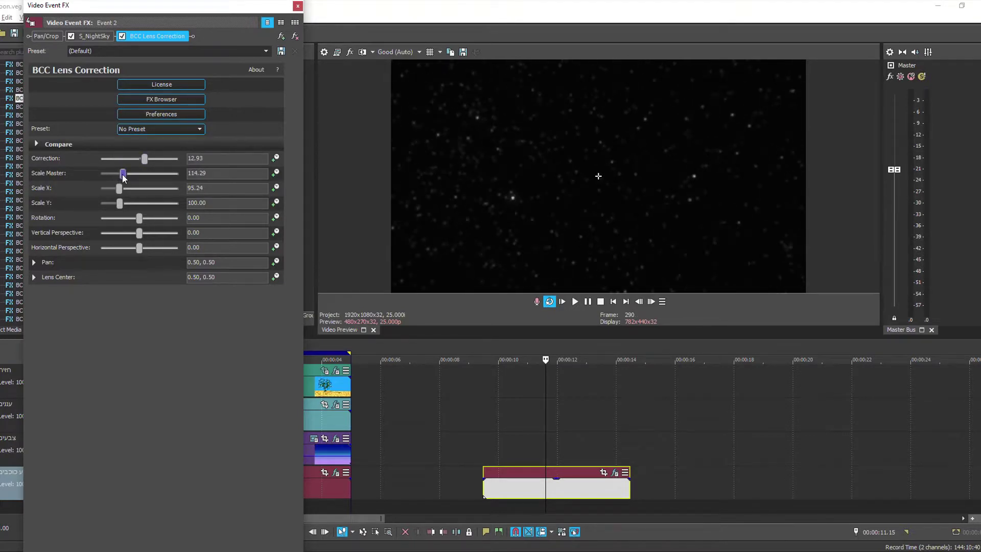
left_click_drag(140, 253, 136, 252)
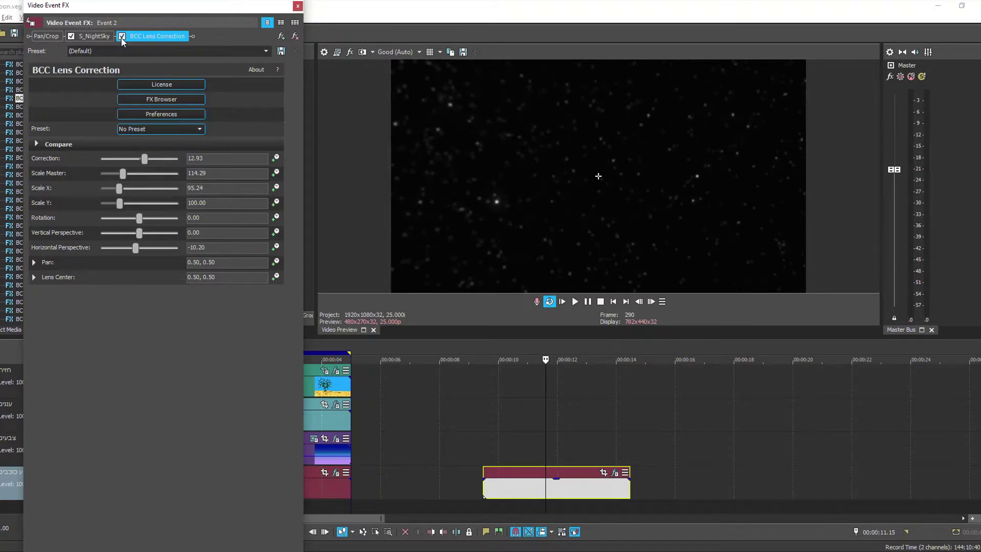
Apply BCC Vignette to the star-field event with Radius 21.77.
left_click(298, 7)
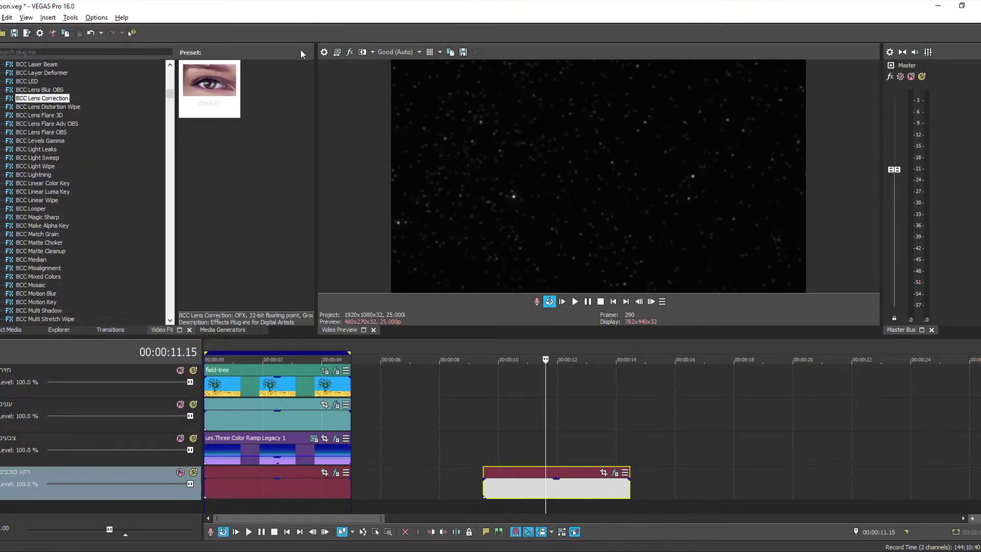
left_click_drag(170, 93, 172, 122)
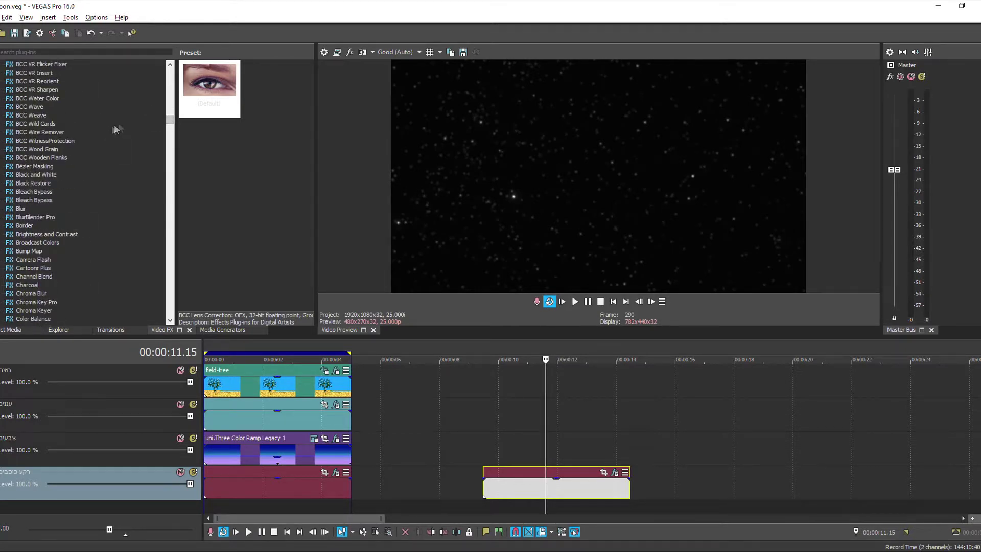
scroll(80, 177, "up", 3)
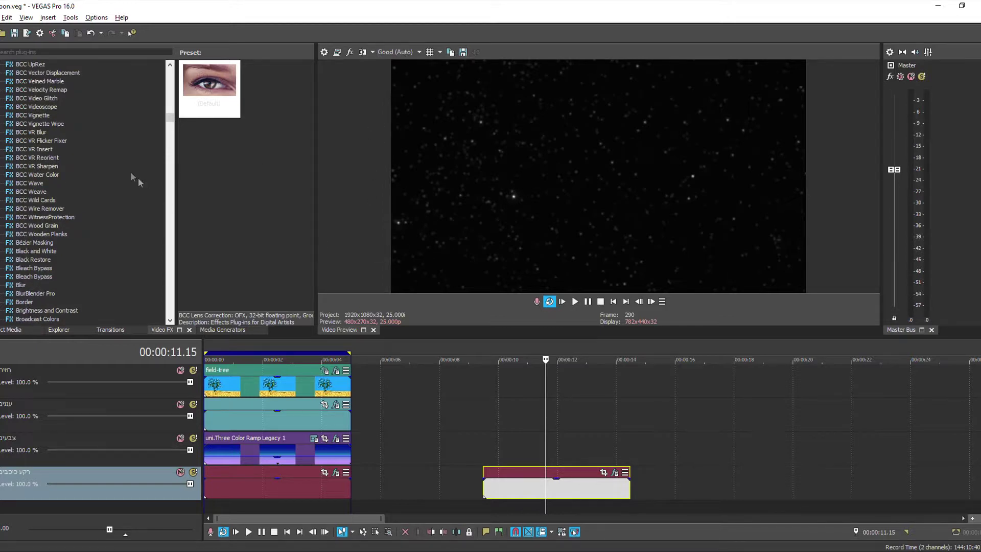
left_click(41, 115)
left_click_drag(205, 89, 513, 489)
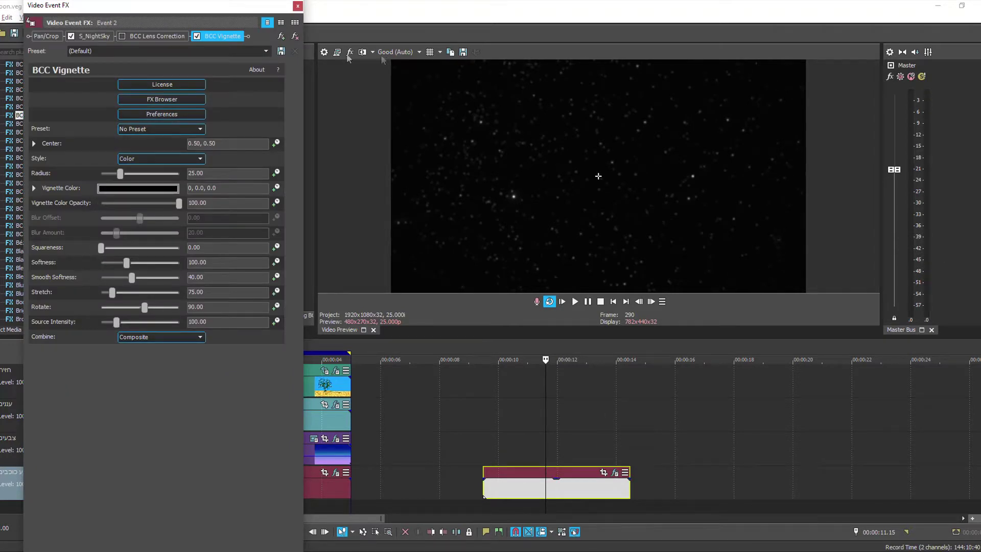
left_click_drag(120, 174, 114, 177)
left_click(298, 5)
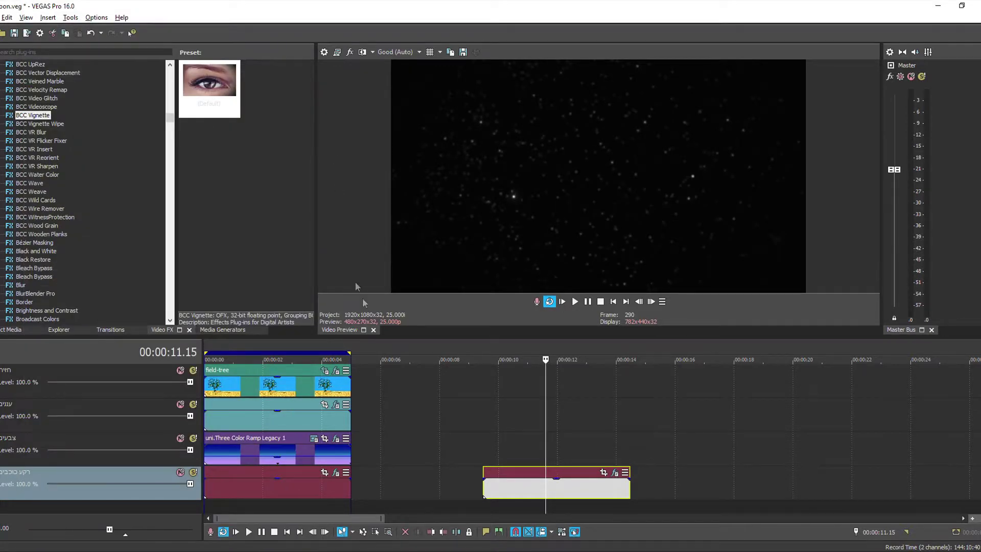
Add a uni.Three Color Ramp Legacy clip on track 3 at 10 s, trimmed to end with the stars clip.
left_click(230, 330)
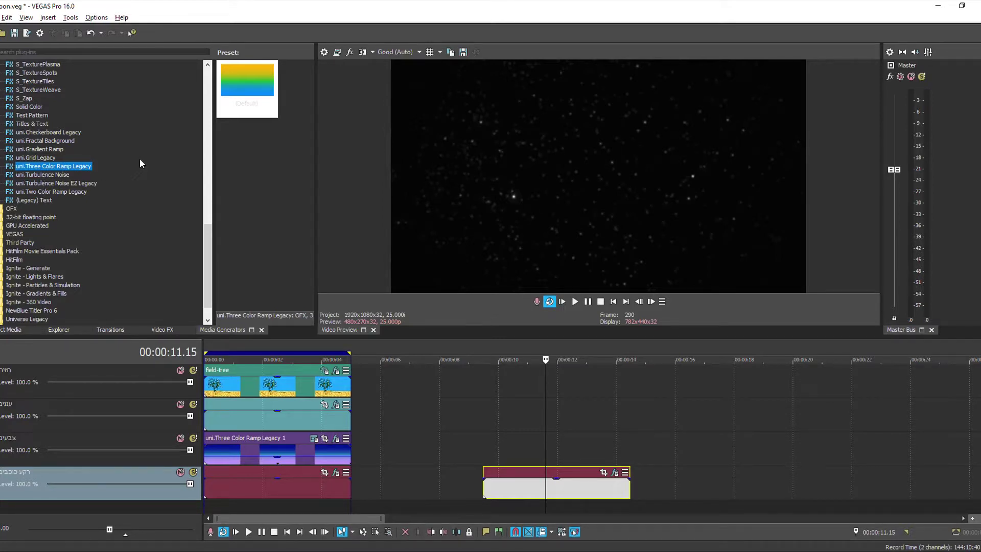
left_click_drag(244, 100, 486, 463)
left_click_drag(778, 453, 630, 452)
left_click(693, 359)
left_click(533, 358)
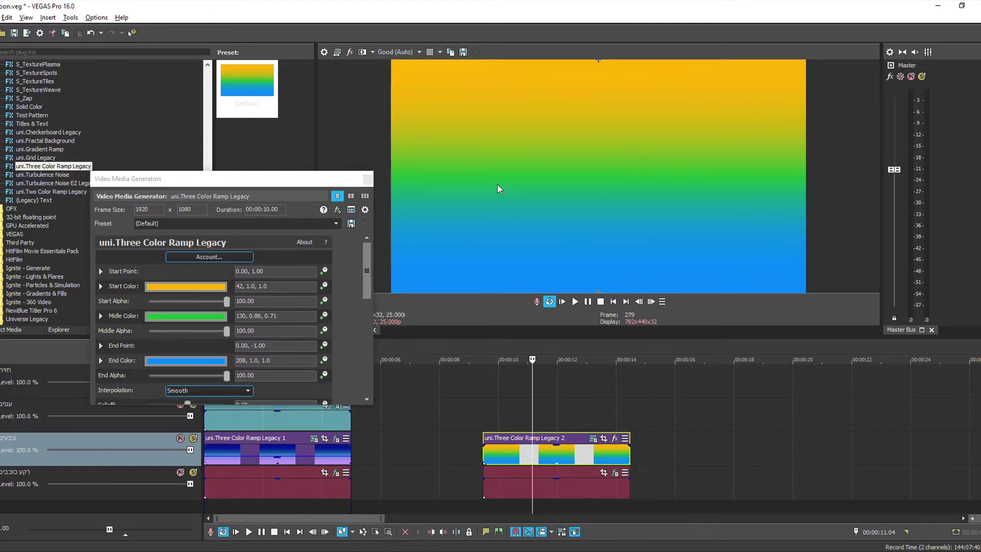
Set the ramp's Start Color to a deep dark blue.
left_click(207, 287)
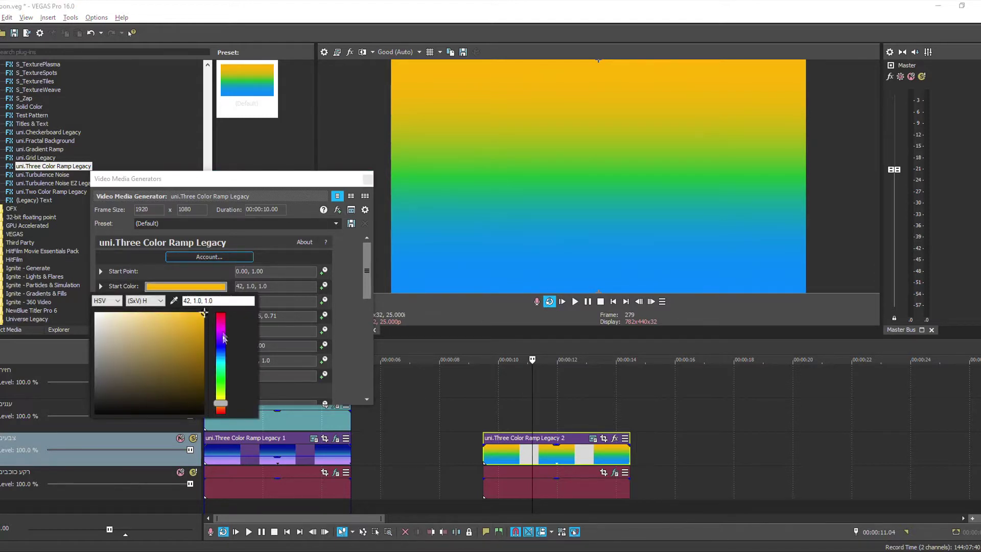
left_click(223, 349)
left_click_drag(199, 344, 197, 359)
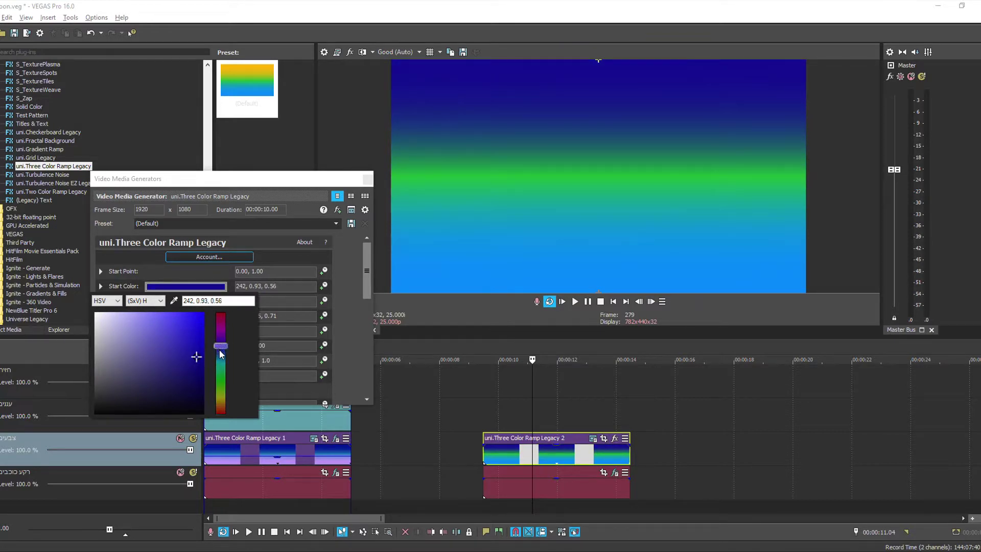
left_click(221, 354)
left_click_drag(222, 351, 201, 370)
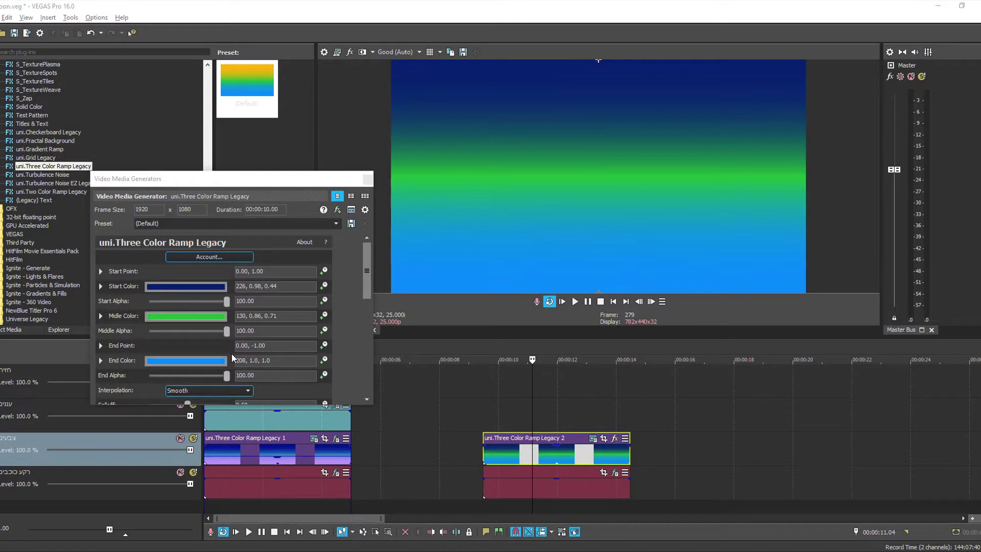
Set the Midle Color to pale cyan and the End Color to muted purple.
left_click(209, 317)
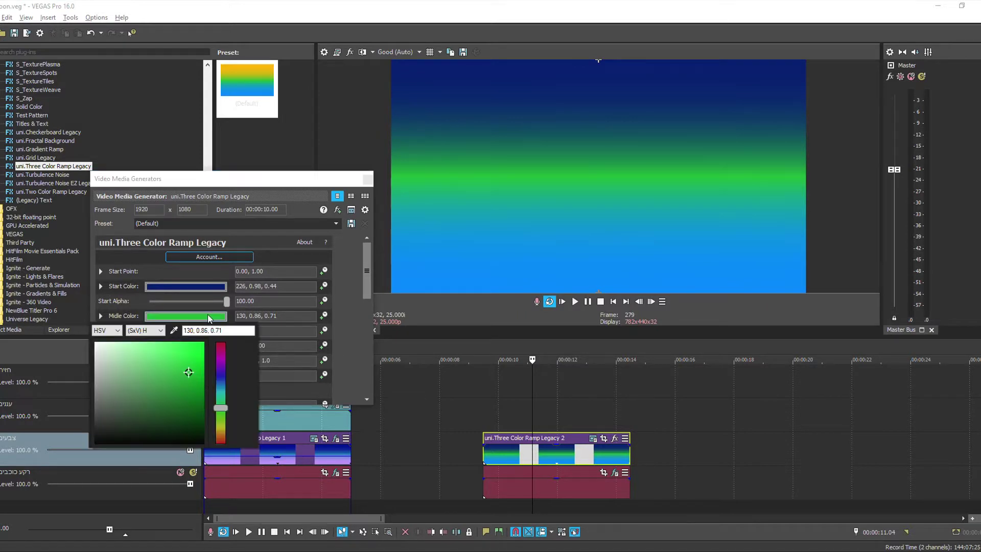
left_click_drag(221, 395, 221, 391)
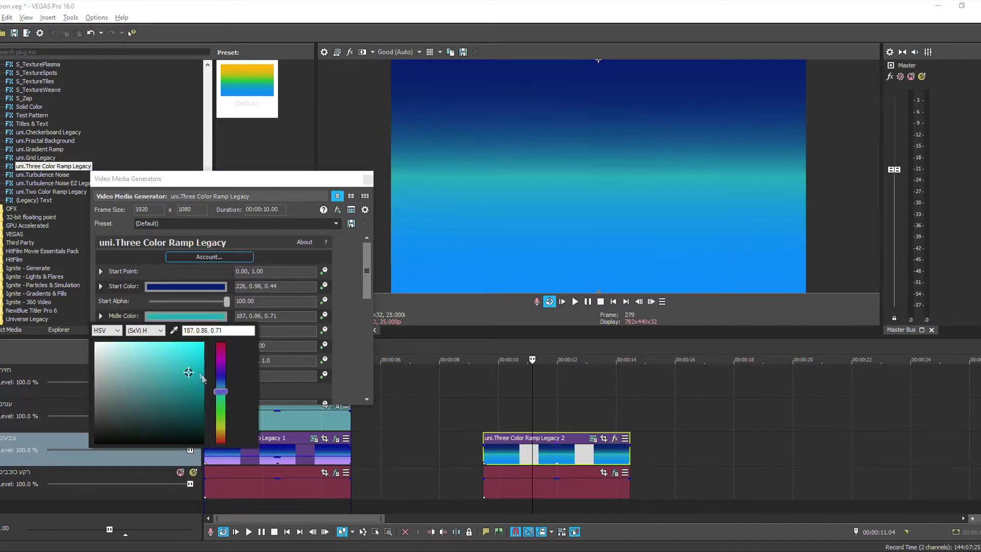
left_click(182, 353)
left_click(149, 354)
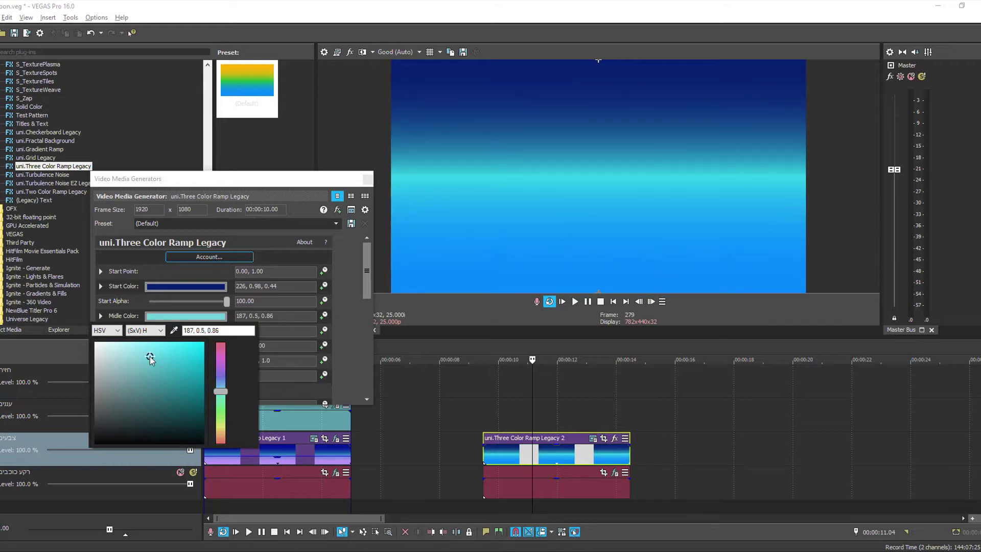
left_click(324, 345)
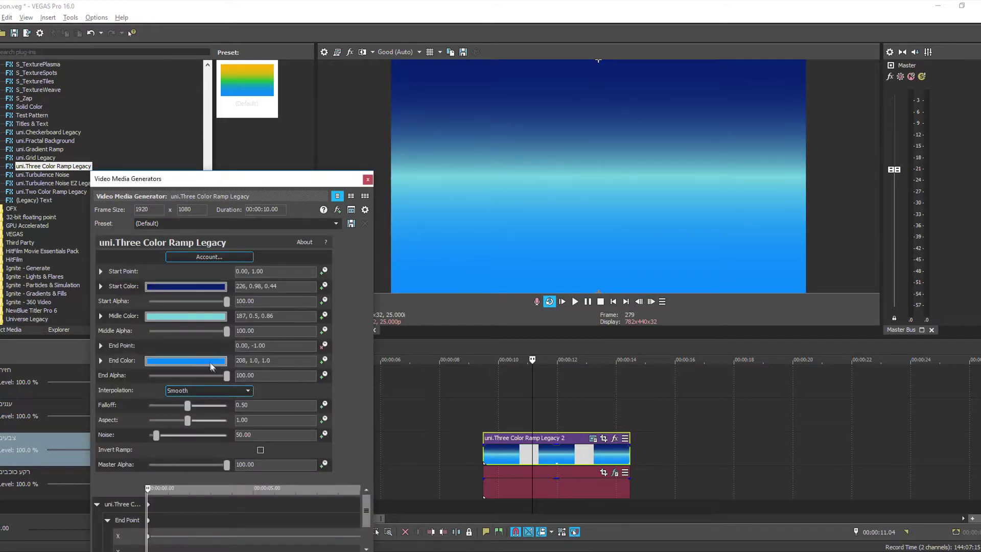
left_click(204, 365)
mouse_move(221, 431)
left_mouse_down()
mouse_move(221, 412)
mouse_move(179, 416)
left_mouse_up()
left_click(155, 400)
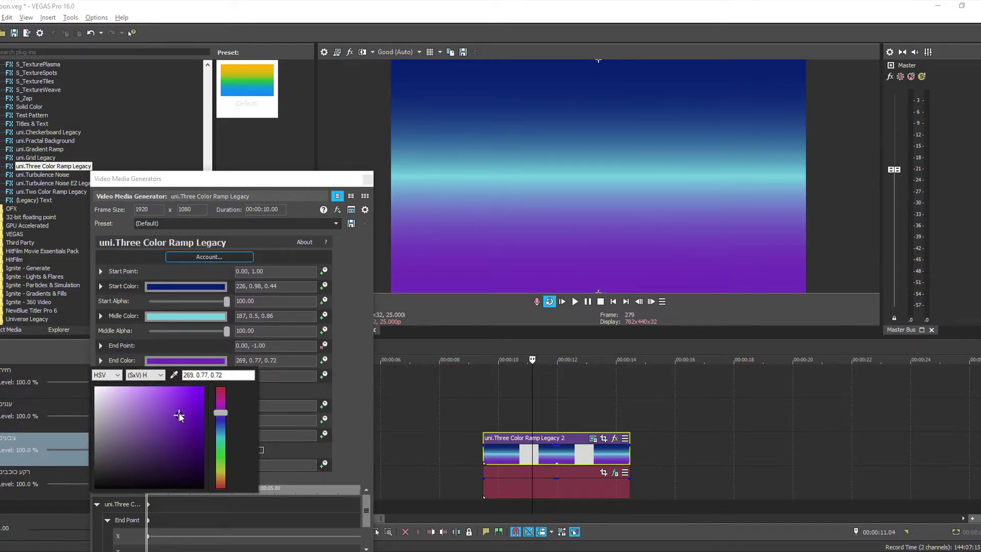
left_click_drag(295, 180, 317, 171)
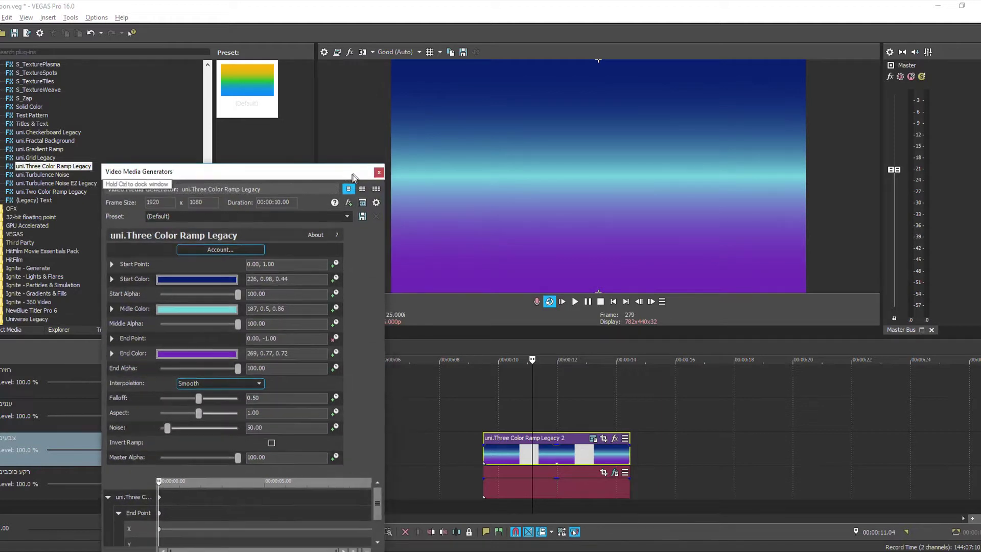
left_click(390, 169)
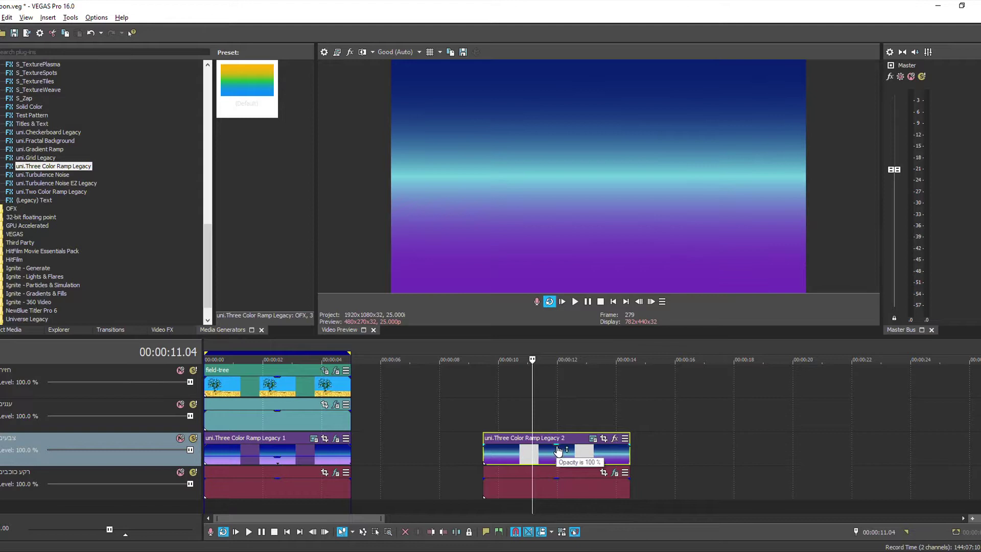
Lower the ramp clip's opacity to about 23% and insert an empty event on track 2 at 10 s.
left_click_drag(558, 450, 545, 466)
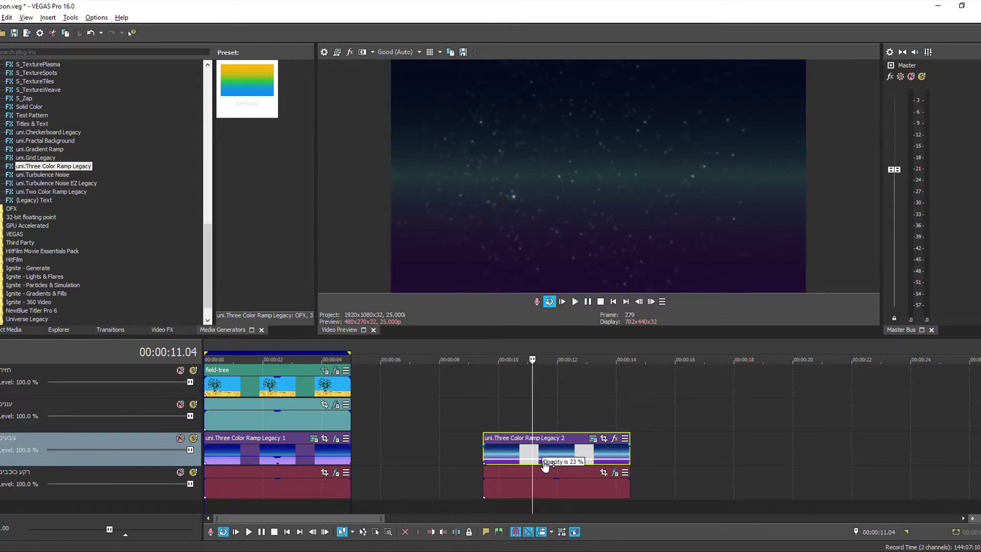
left_click_drag(545, 466, 546, 463)
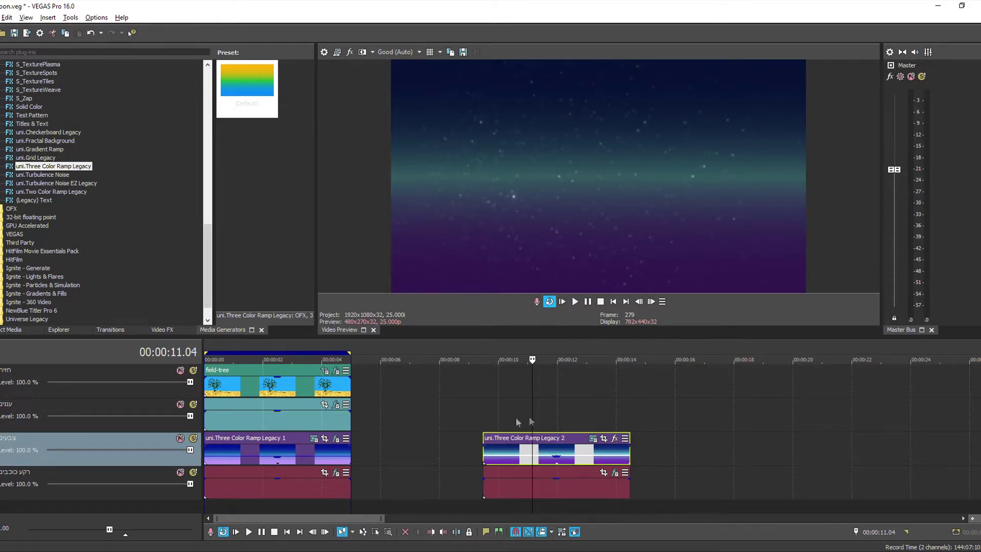
left_click(498, 415)
right_click(496, 412)
left_click(516, 374)
Apply the BCC Clouds (Default) preset to the new empty event on track 2.
left_click(502, 354)
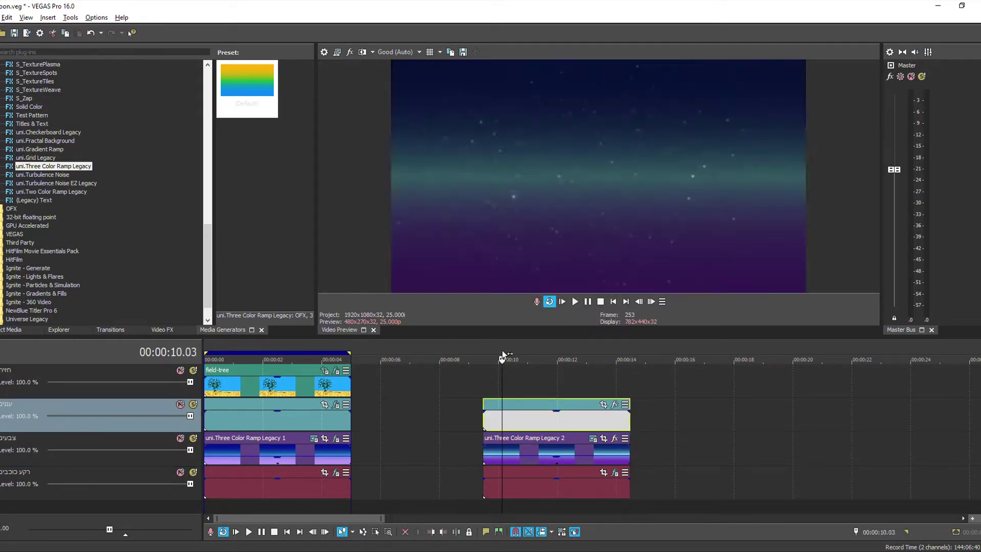
left_click(162, 330)
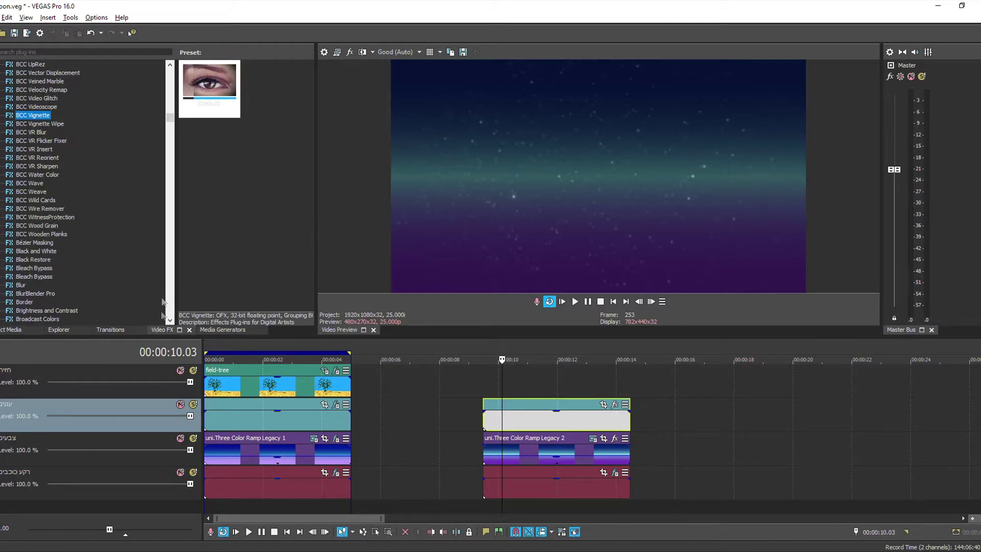
left_click(172, 113)
left_click_drag(171, 113, 175, 95)
scroll(148, 109, "up", 5)
scroll(148, 110, "up", 5)
scroll(149, 110, "up", 4)
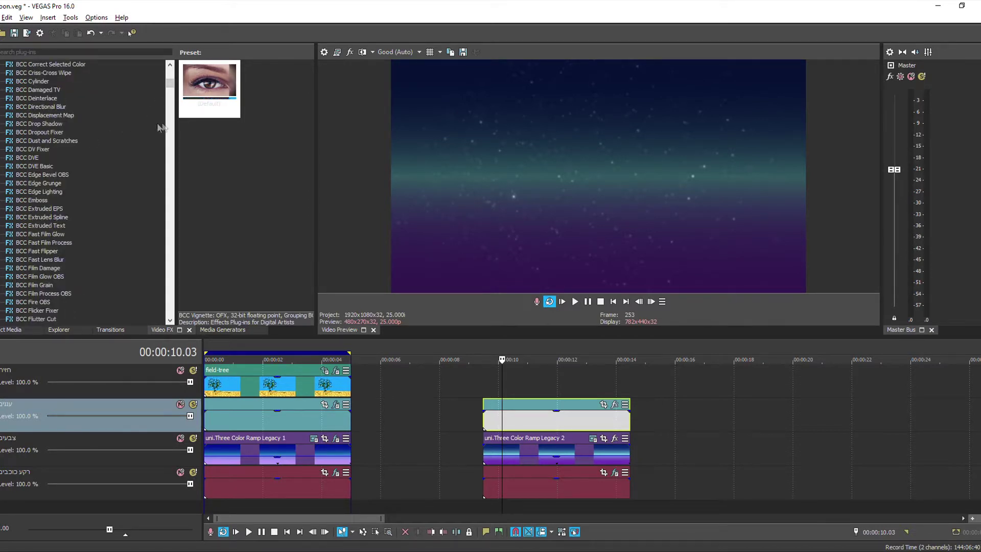
left_click_drag(171, 82, 176, 80)
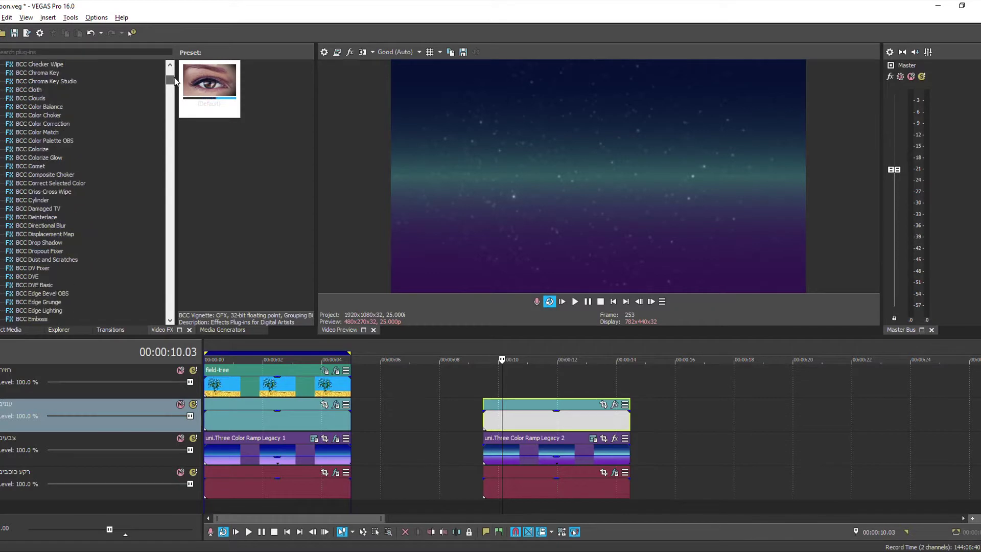
left_click(32, 98)
left_click_drag(209, 84, 520, 428)
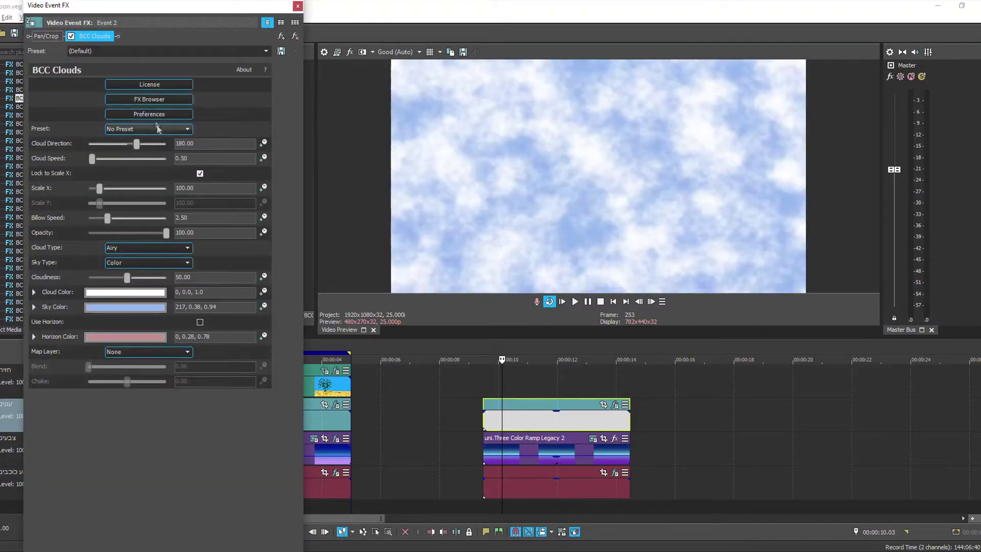
Apply the nightClouds.bsp preset to BCC Clouds from the FX Browser.
left_click(149, 99)
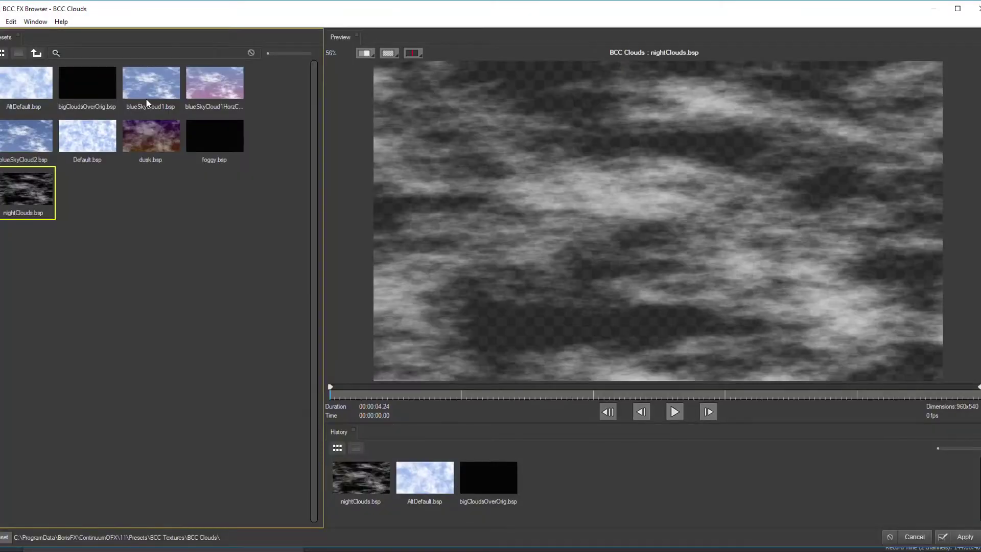
left_click(96, 88)
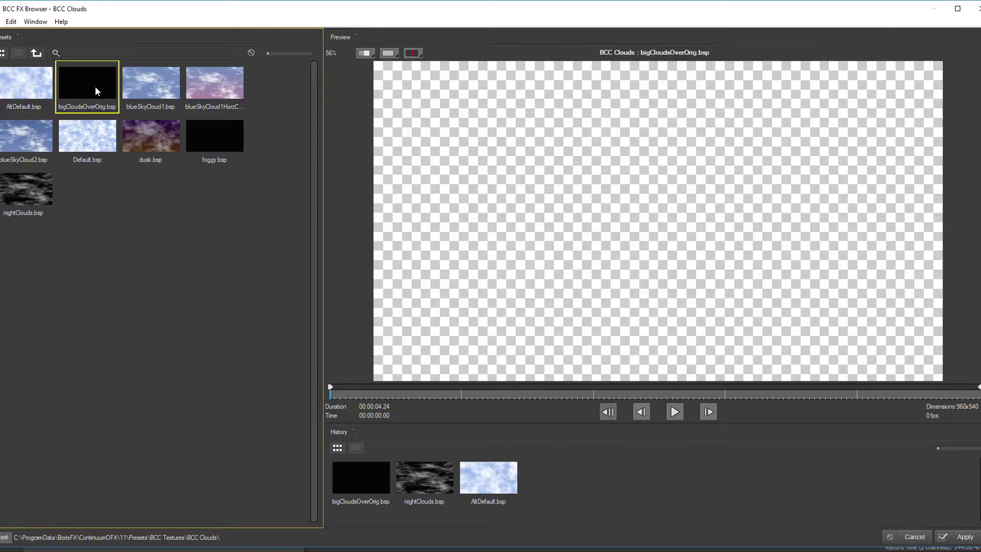
left_click(27, 201)
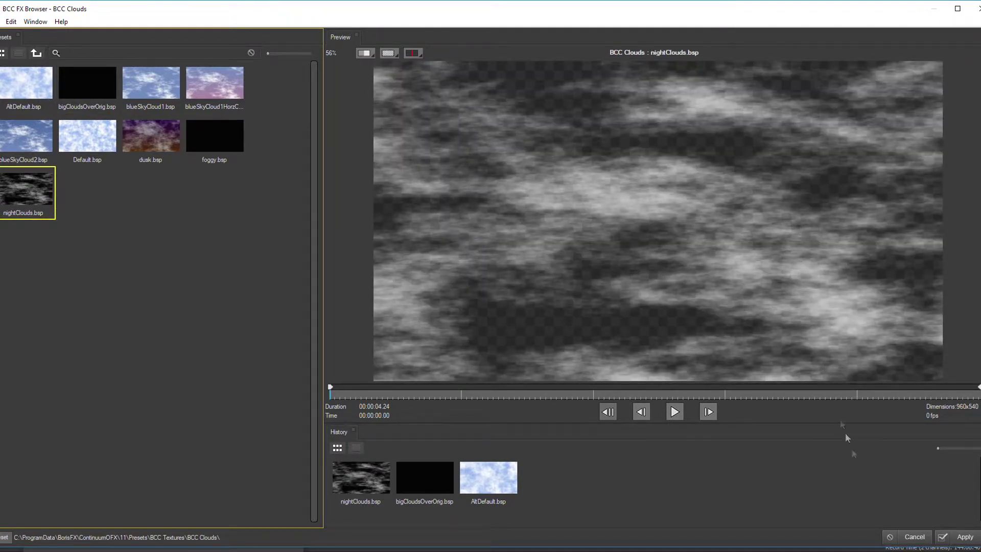
left_click(965, 539)
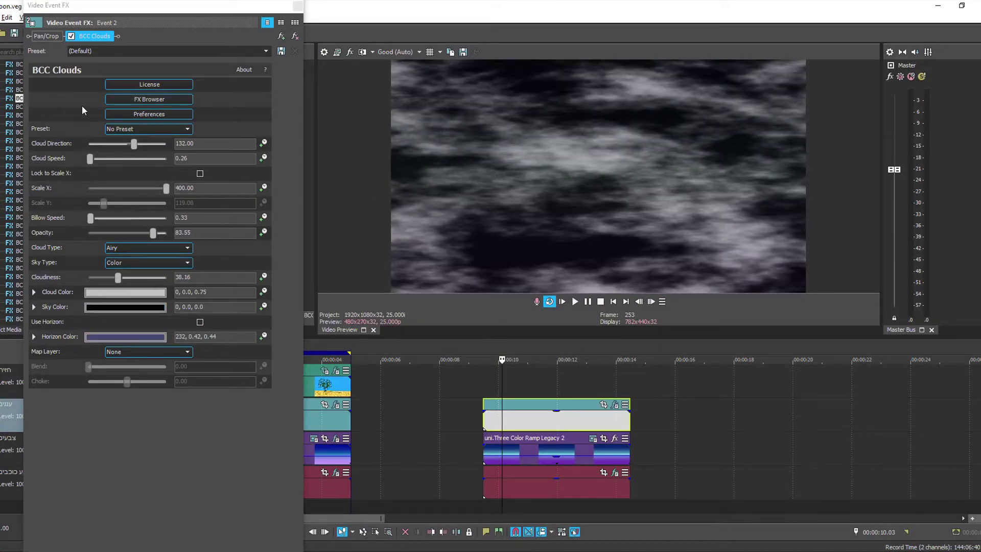
Lower the clouds opacity to about 23.81 and play back to check the haze.
left_click(131, 147)
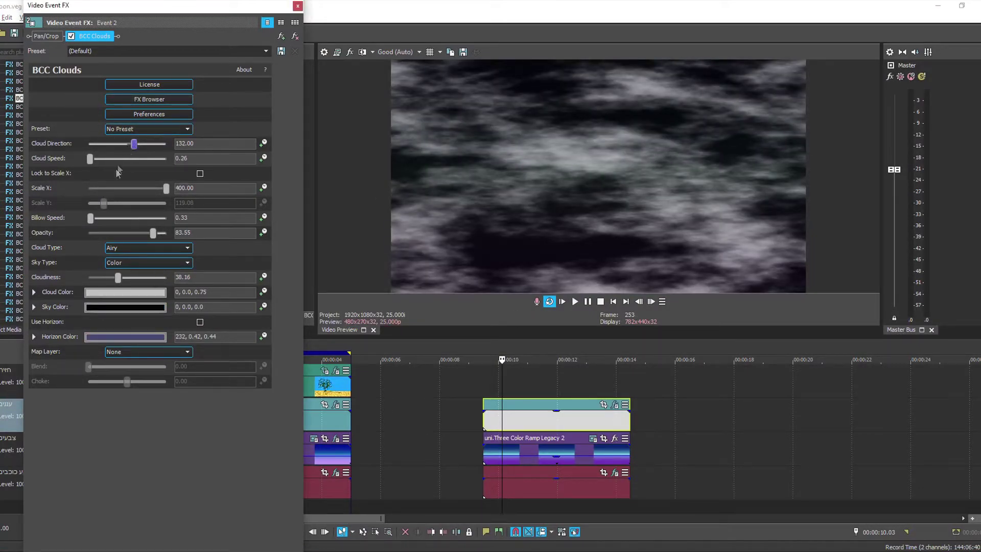
left_click_drag(153, 234, 108, 246)
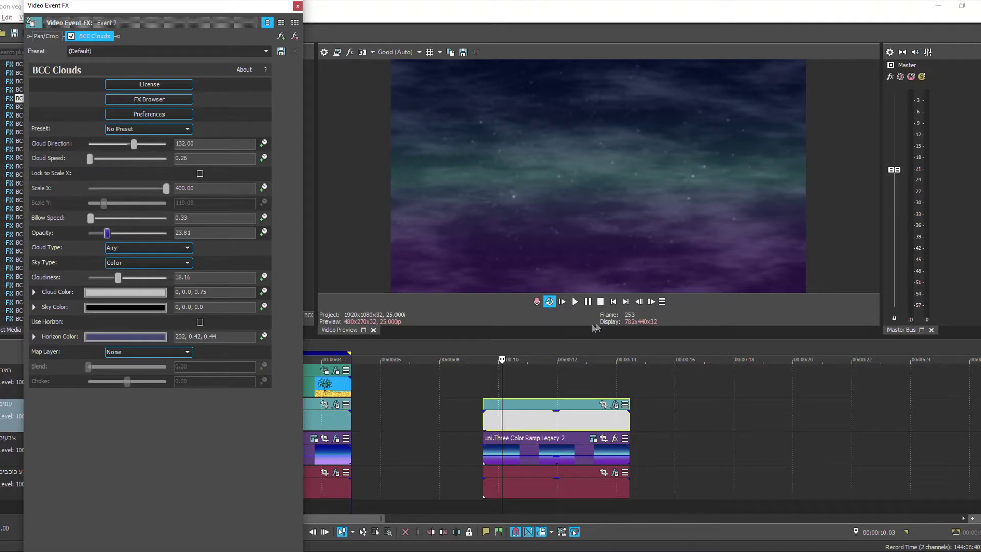
left_click(575, 301)
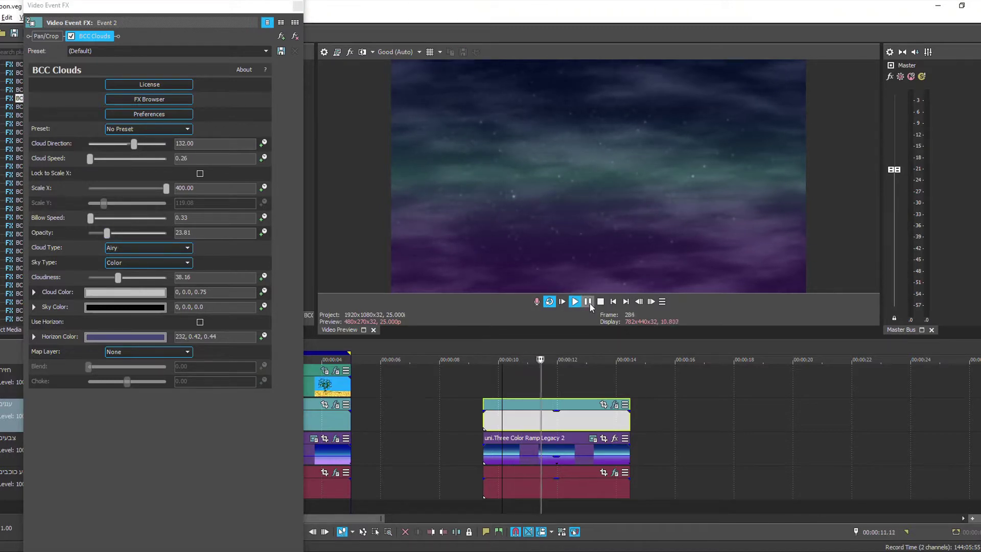
left_click(590, 303)
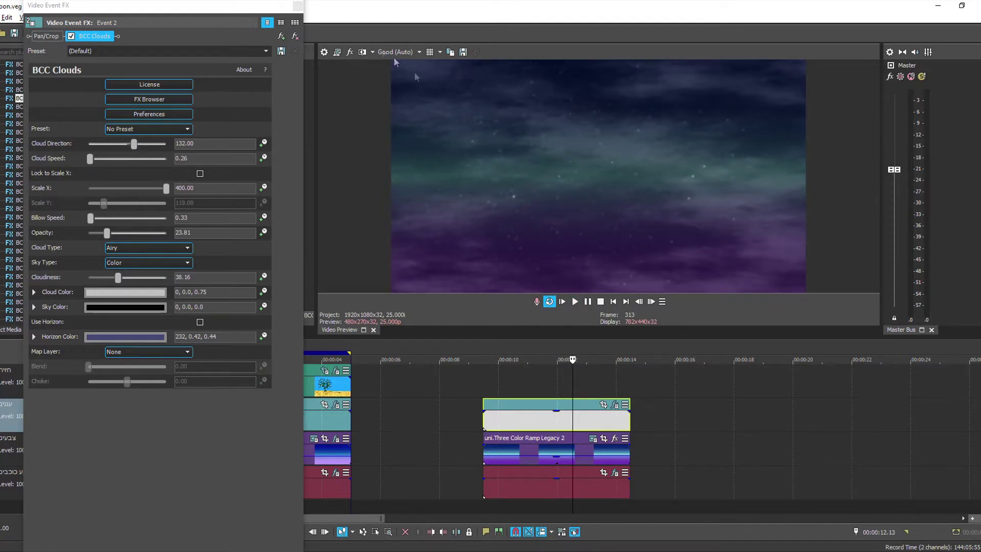
Raise S_NightSky Star Brightness on Event 2 from 2.18 to about 2.62.
left_click(297, 6)
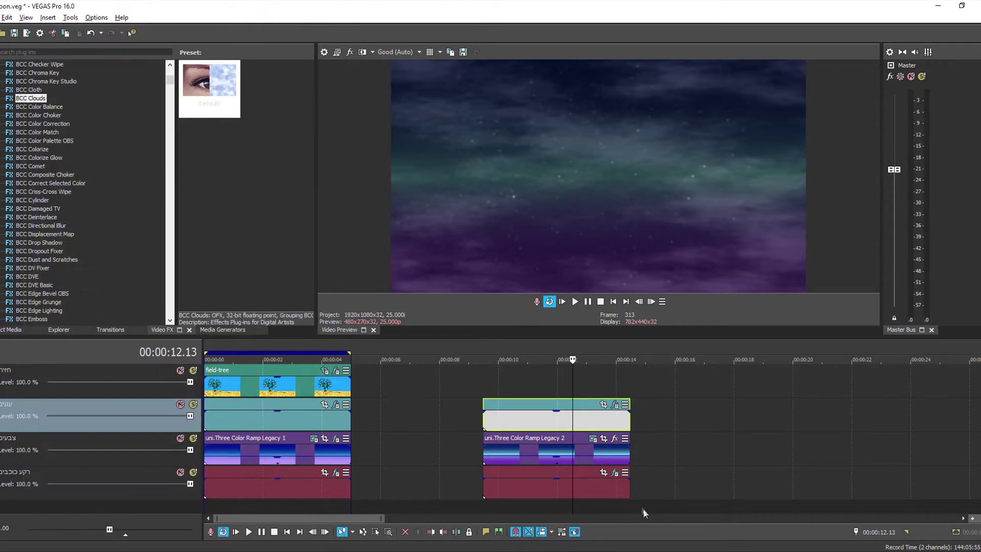
left_click(615, 474)
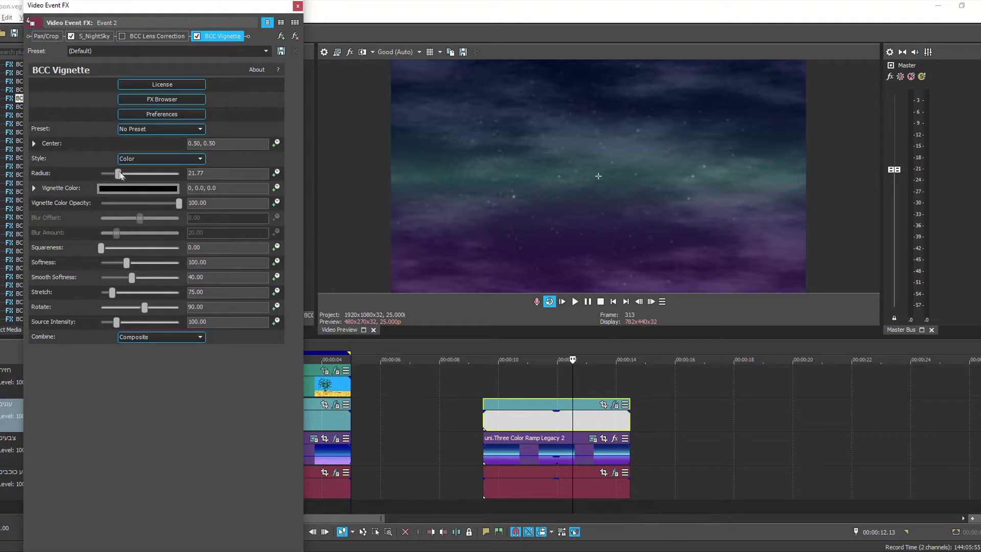
left_click(109, 35)
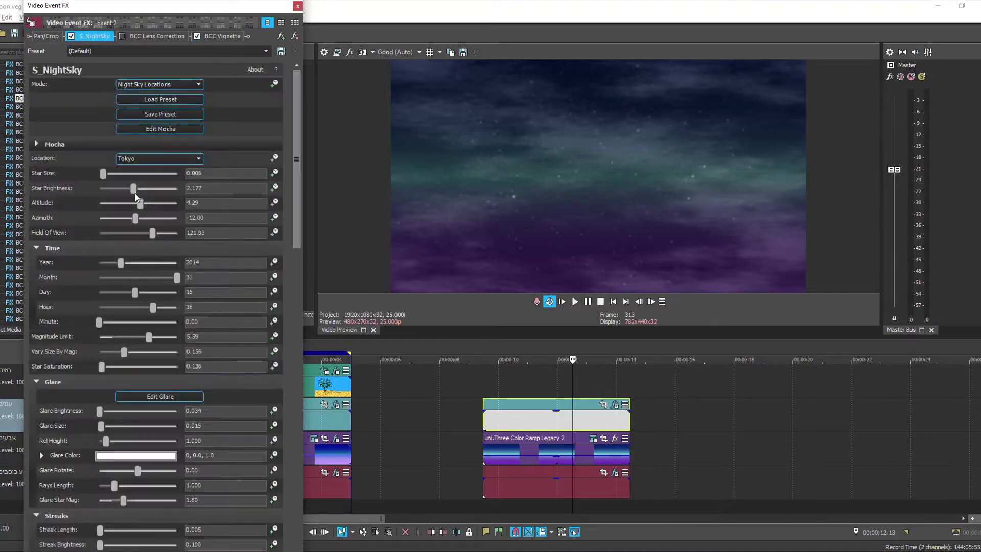
left_click_drag(135, 189, 162, 193)
left_click(297, 6)
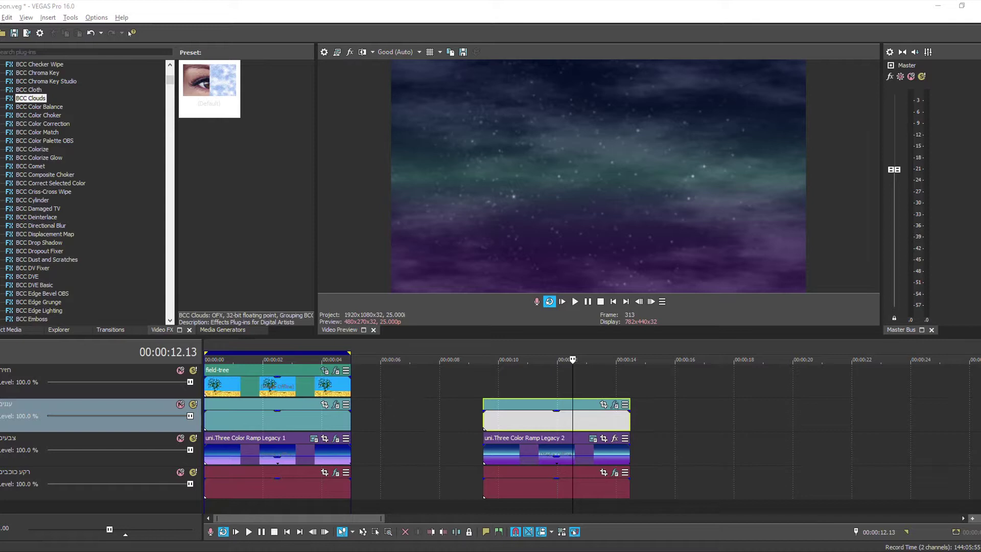
Place the field-tree clip on track 1 at 00:00:10 and apply BCC Chroma Key Studio to it.
left_click_drag(2, 380, 529, 366)
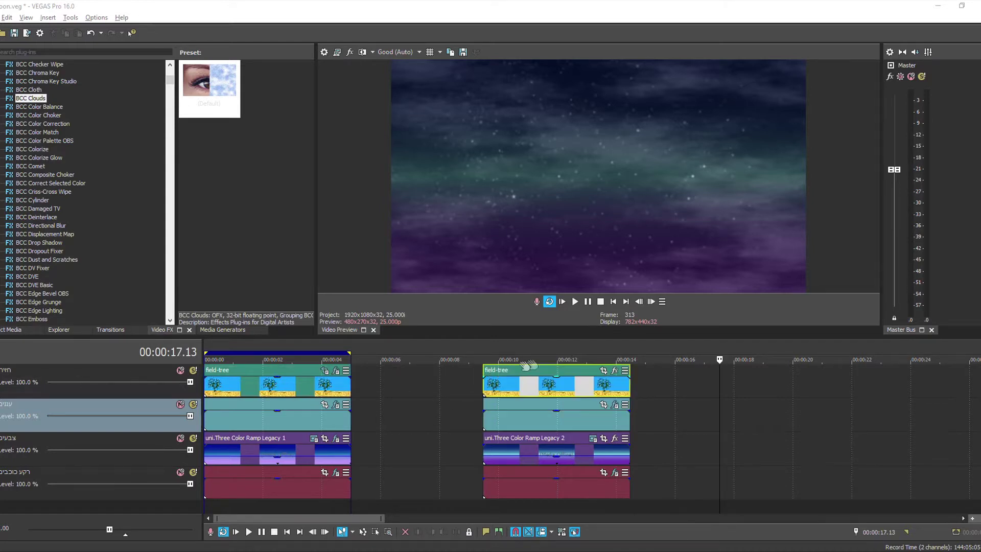
left_click(521, 351)
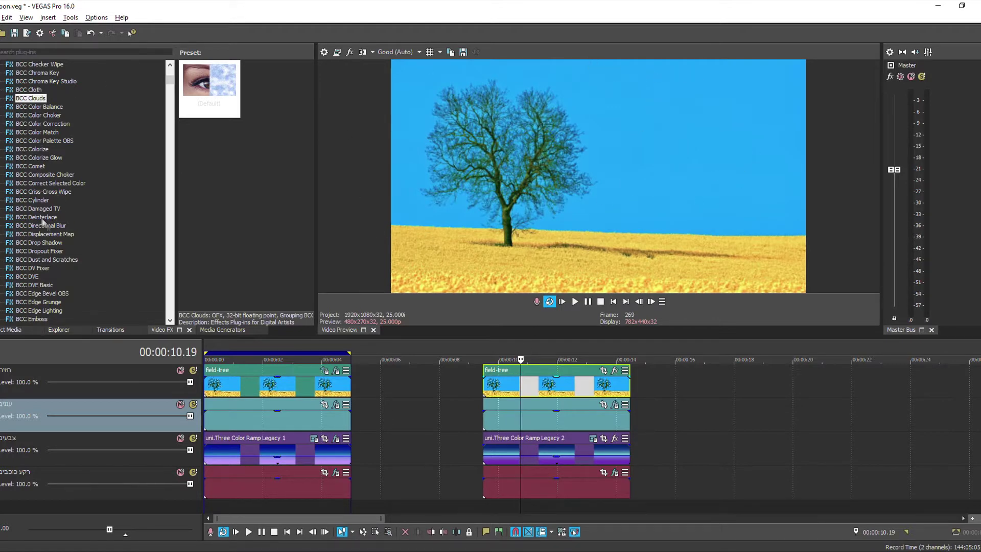
scroll(60, 242, "down", 6)
scroll(62, 246, "down", 6)
scroll(62, 246, "down", 6)
scroll(63, 245, "down", 6)
scroll(62, 245, "down", 8)
scroll(63, 246, "down", 8)
mouse_move(174, 117)
left_mouse_down()
mouse_move(230, 107)
mouse_move(581, 384)
left_mouse_up()
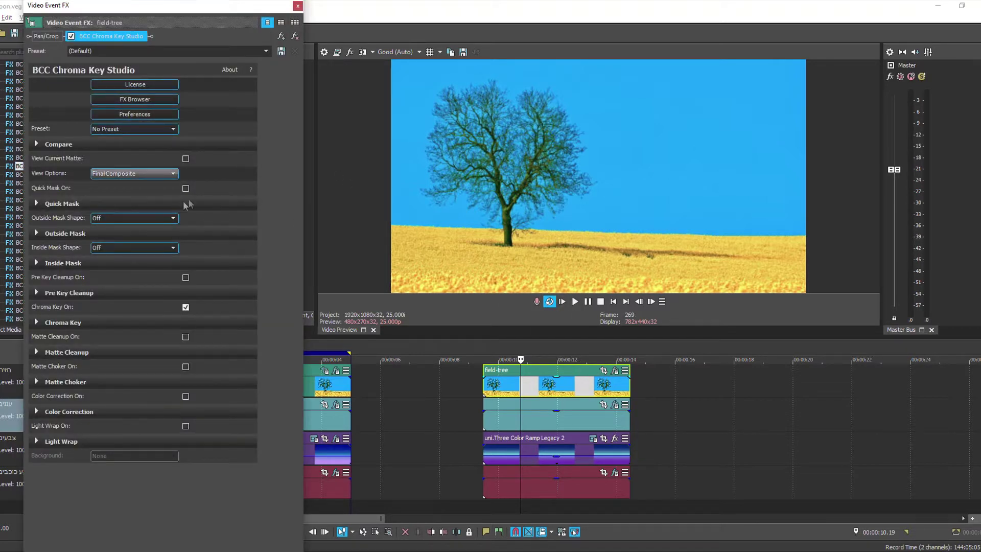
Enable Quick Mask, sample the blue sky as Key Color, and tighten Hue Tolerance to 0.68.
left_click(35, 204)
left_click(216, 188)
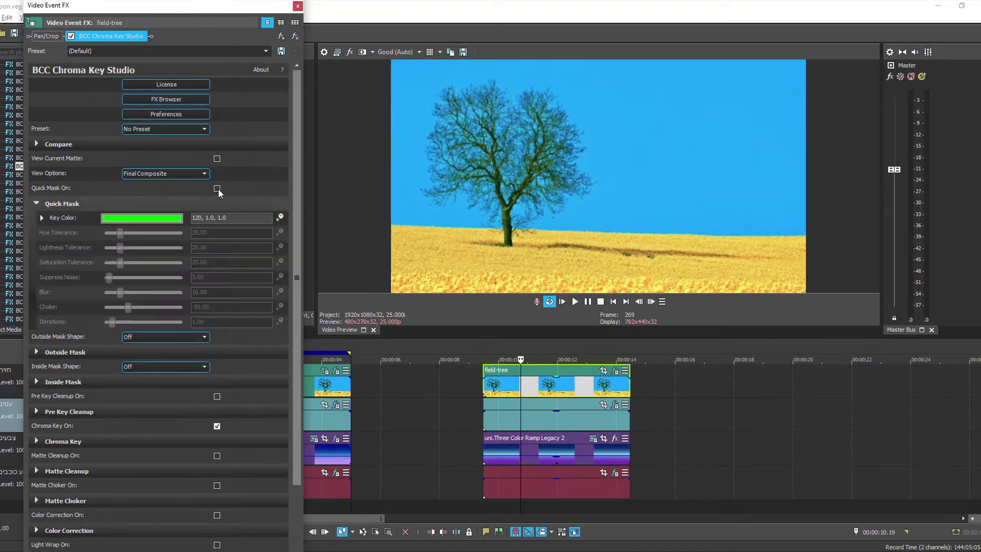
left_click(167, 220)
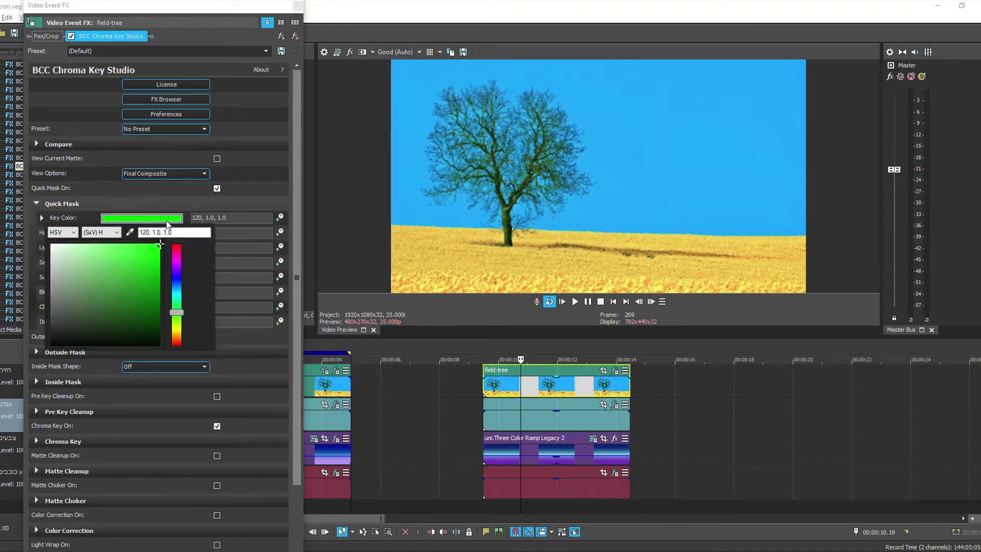
left_click(130, 232)
left_click(752, 128)
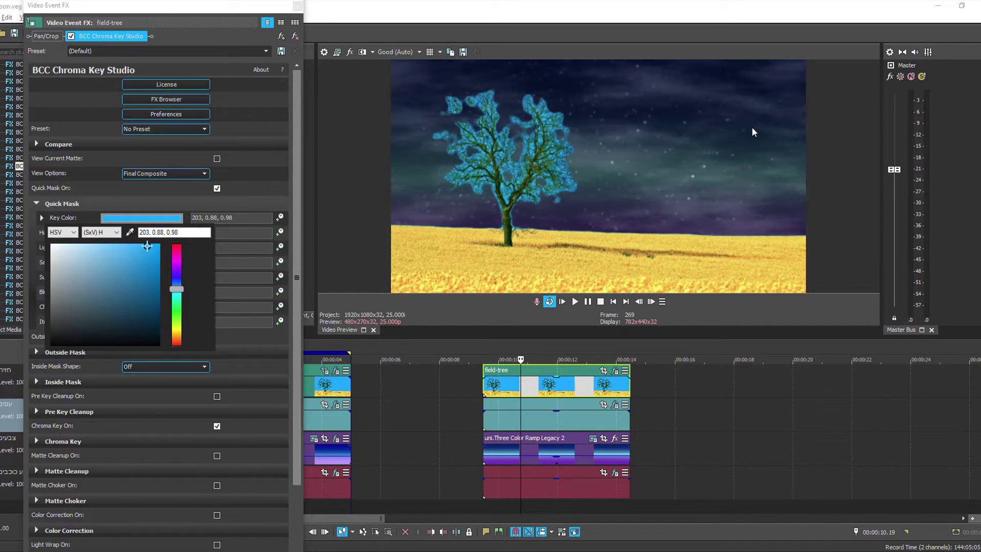
left_click(292, 180)
mouse_move(120, 232)
left_mouse_down()
mouse_move(106, 233)
mouse_move(108, 250)
left_mouse_up()
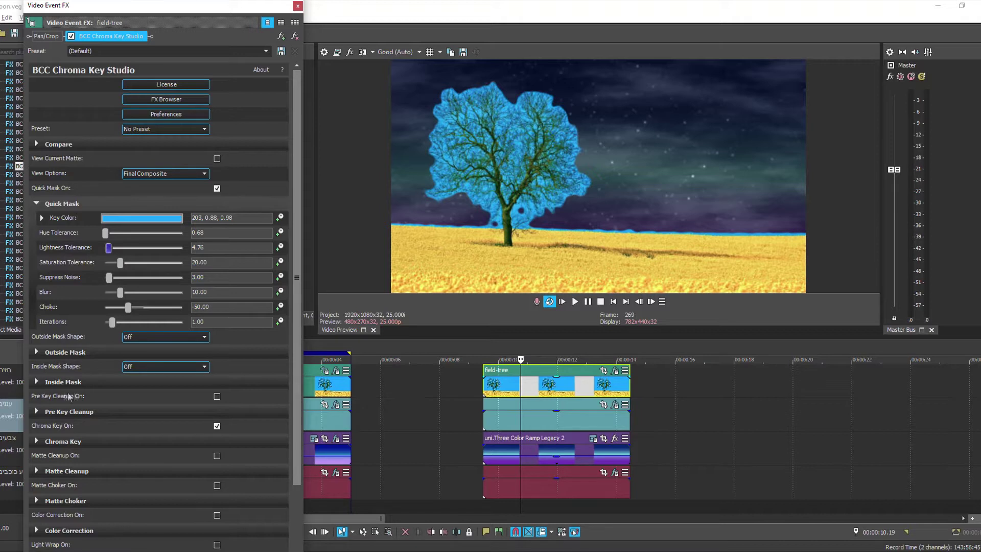
Expand Chroma Key and sample its Color from the tree's blue tint.
left_click(36, 442)
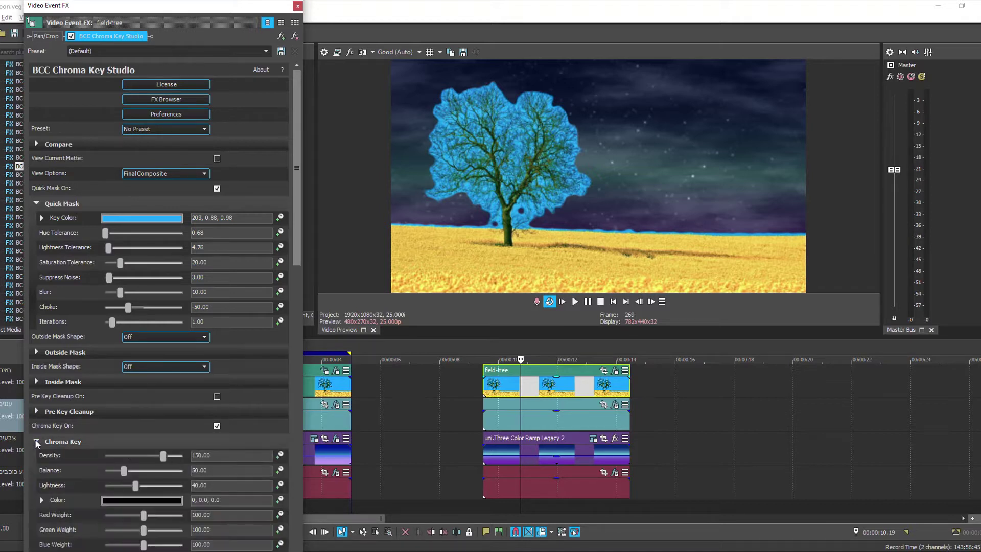
left_click(173, 502)
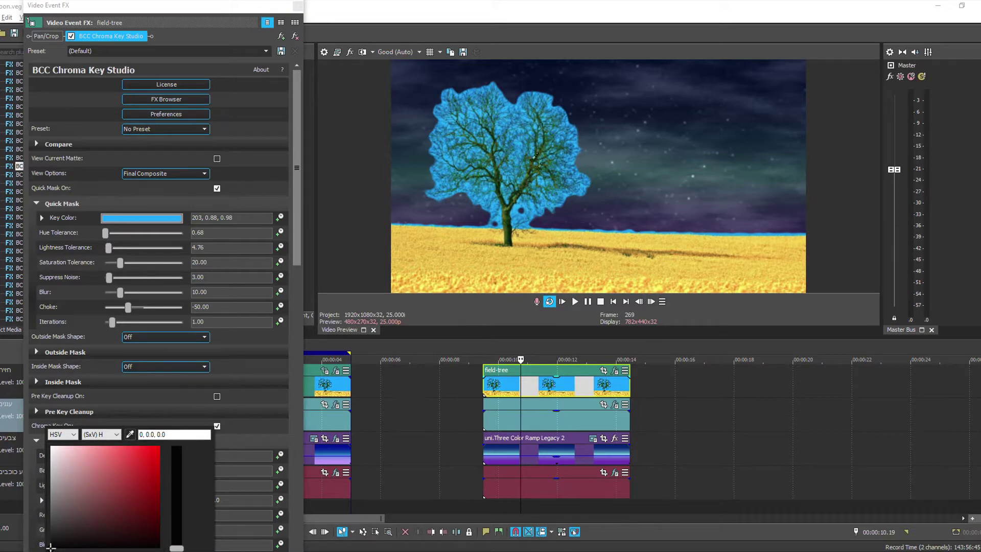
left_click(505, 108)
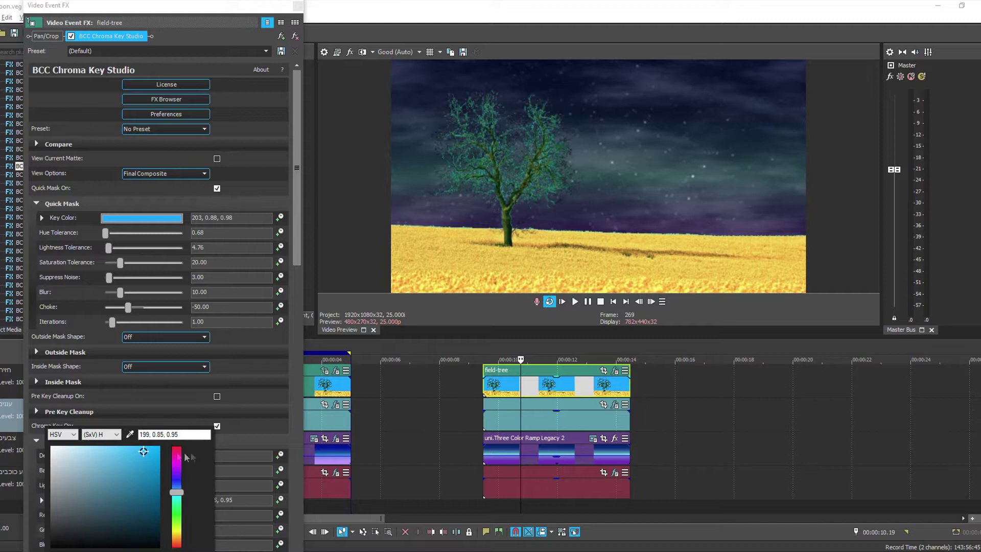
View the current matte, raise Saturation Tolerance, set Suppress Noise 1.70 and Blur 0.
left_click(161, 173)
left_click(160, 174)
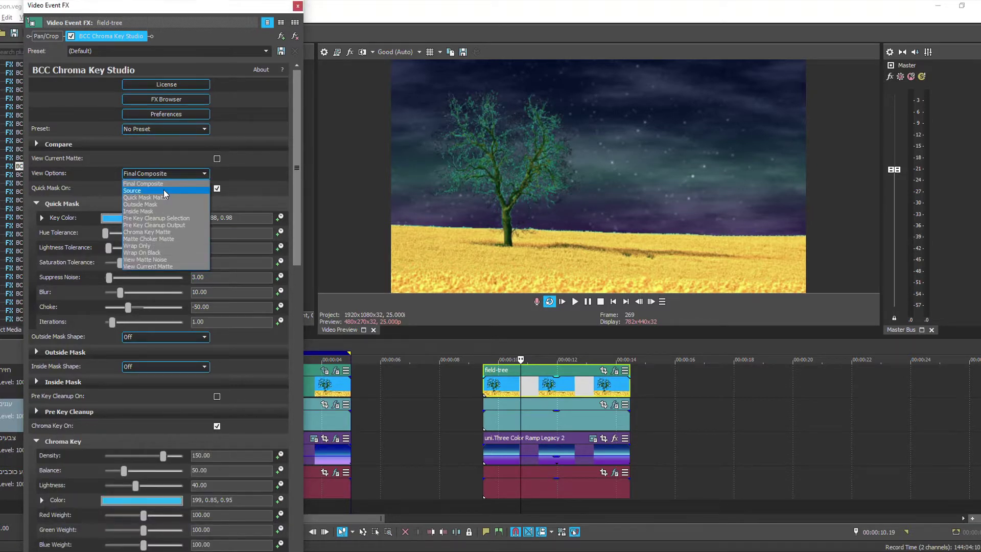
left_click(166, 266)
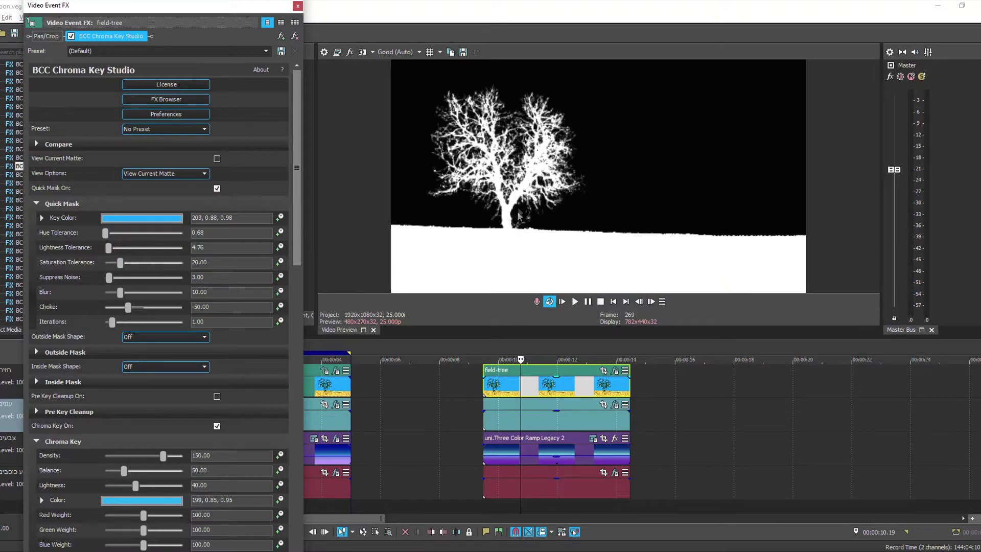
left_click_drag(129, 261, 137, 261)
left_click_drag(111, 279, 107, 281)
left_click_drag(120, 293, 100, 293)
Compare Quick Mask off and on, return the preview to Final Composite, and close the FX window.
left_click(217, 189)
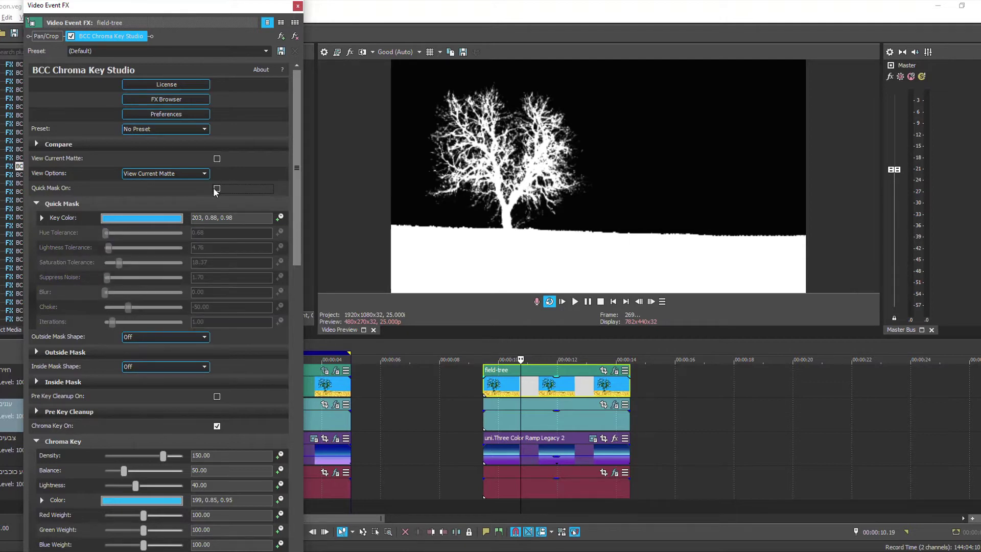
left_click(217, 188)
left_click(175, 173)
left_click(173, 182)
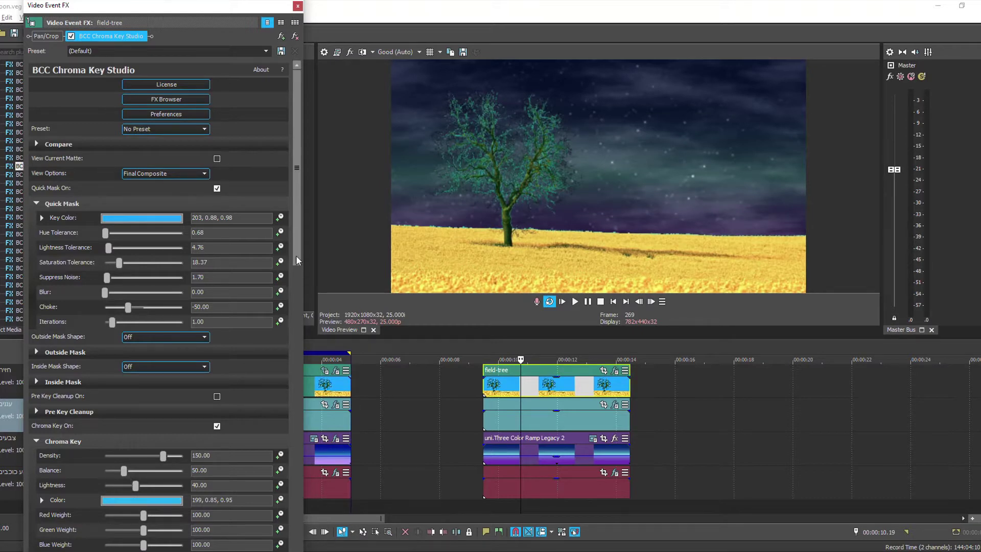
scroll(296, 258, "down", 2)
left_click(297, 6)
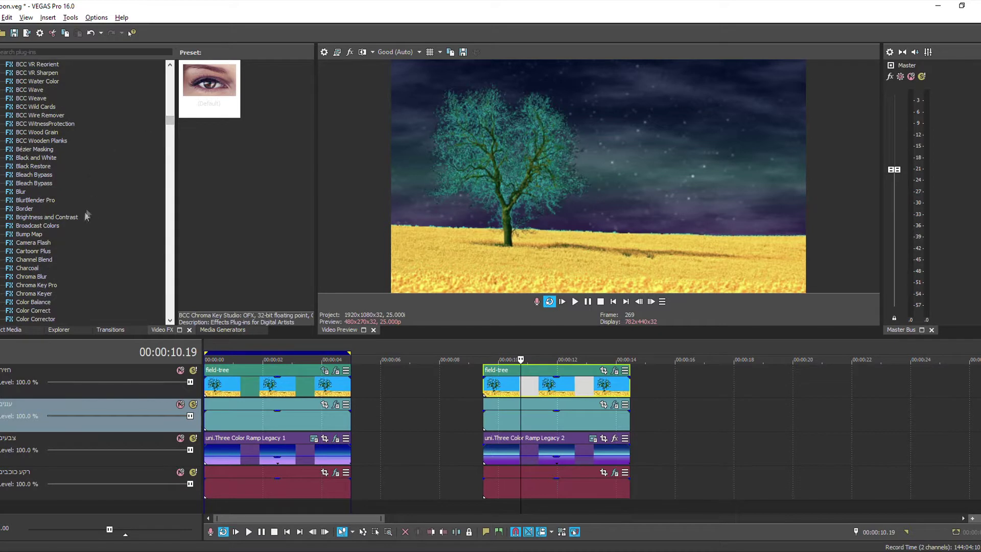
Apply the Brightness and Contrast Brighter preset to field-tree with Brightness -1.000.
left_click(69, 219)
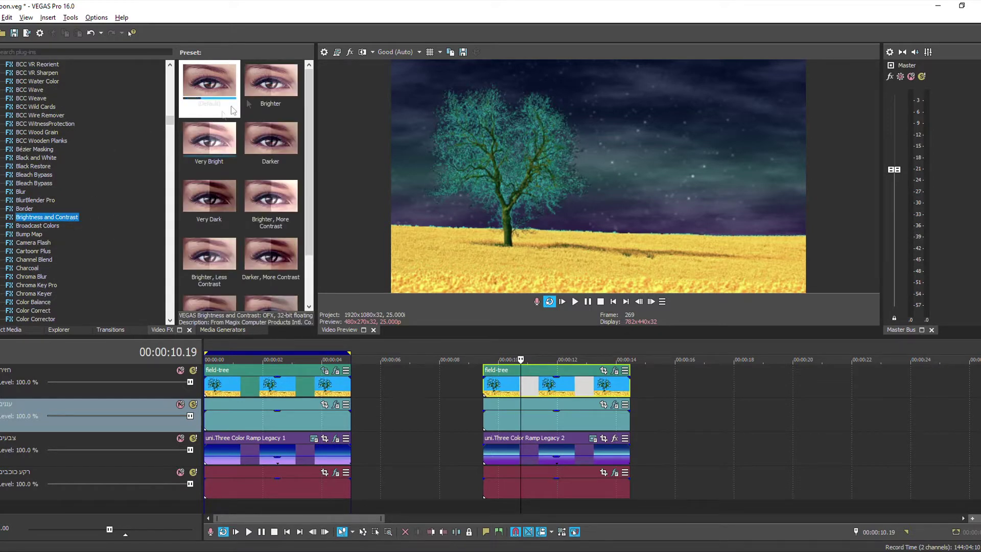
left_click_drag(271, 82, 581, 379)
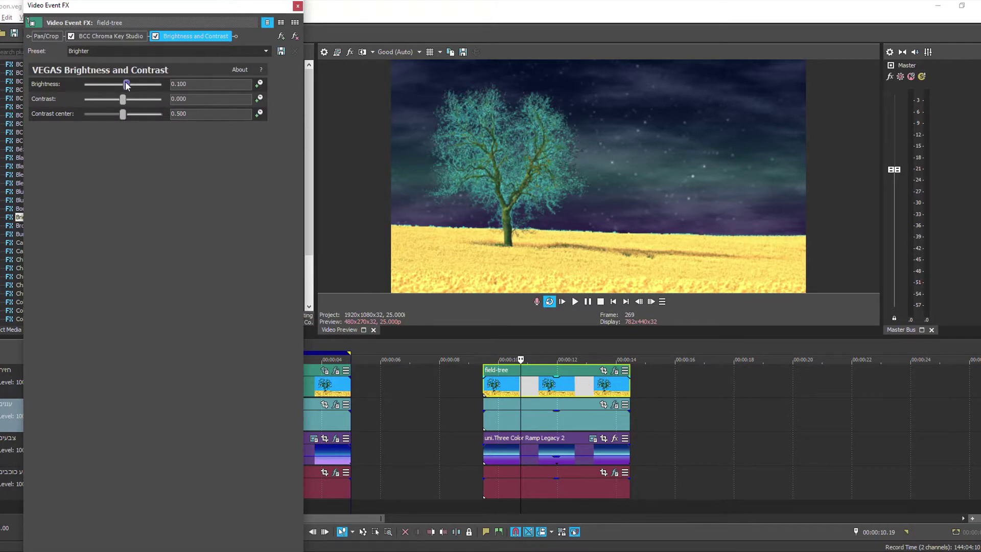
left_click_drag(126, 84, 83, 85)
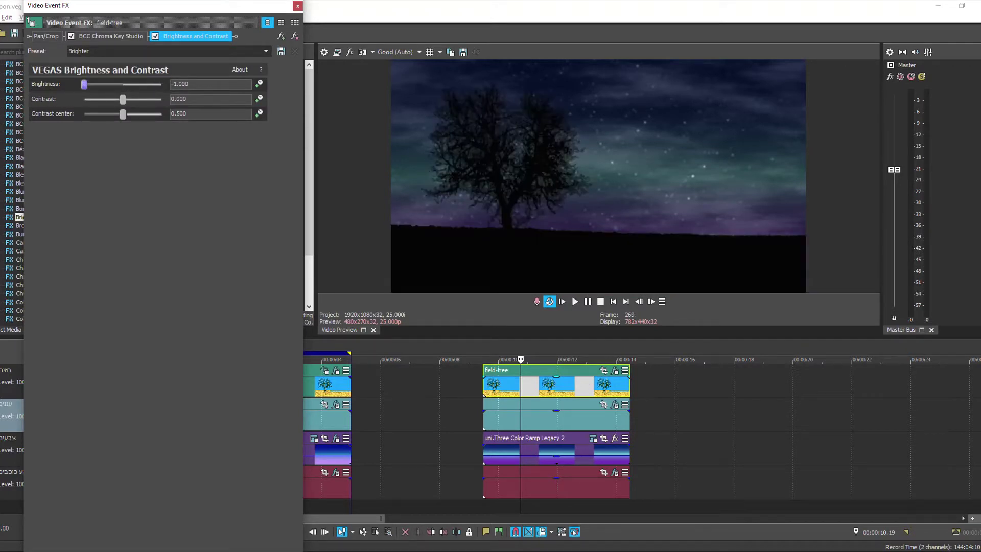
Play back the scene to review the black silhouette, stopping at 00:00:11.13.
left_click(485, 350)
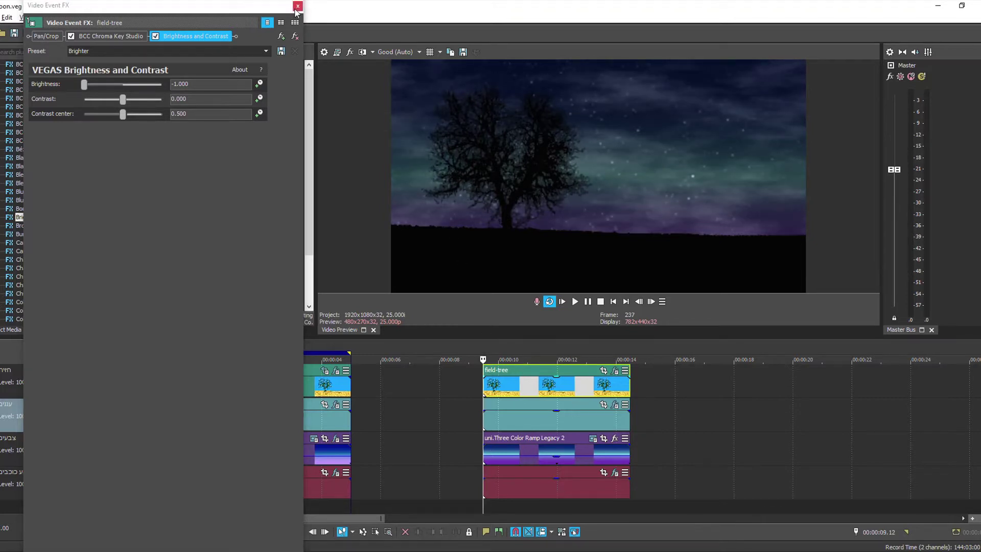
left_click(296, 7)
key("space")
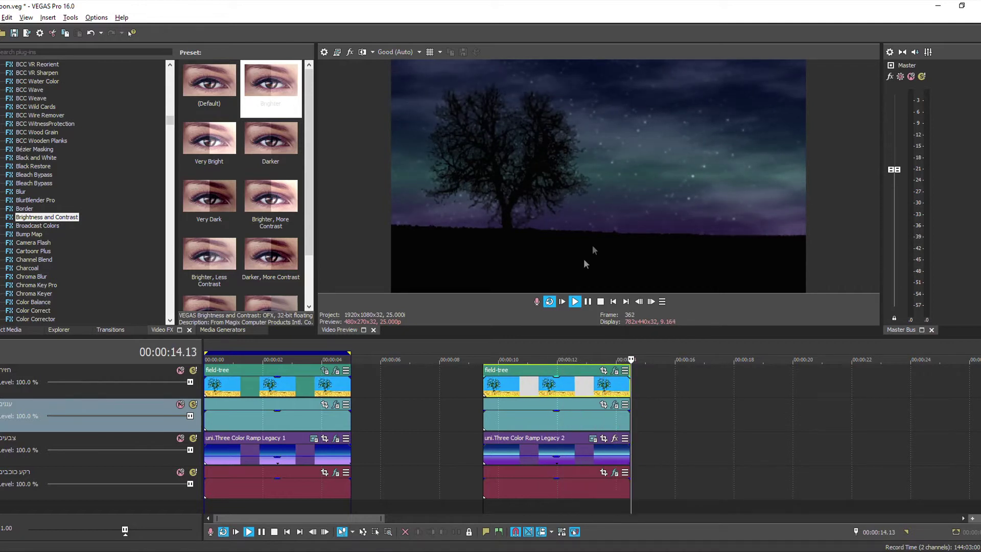
key("space")
left_click(543, 352)
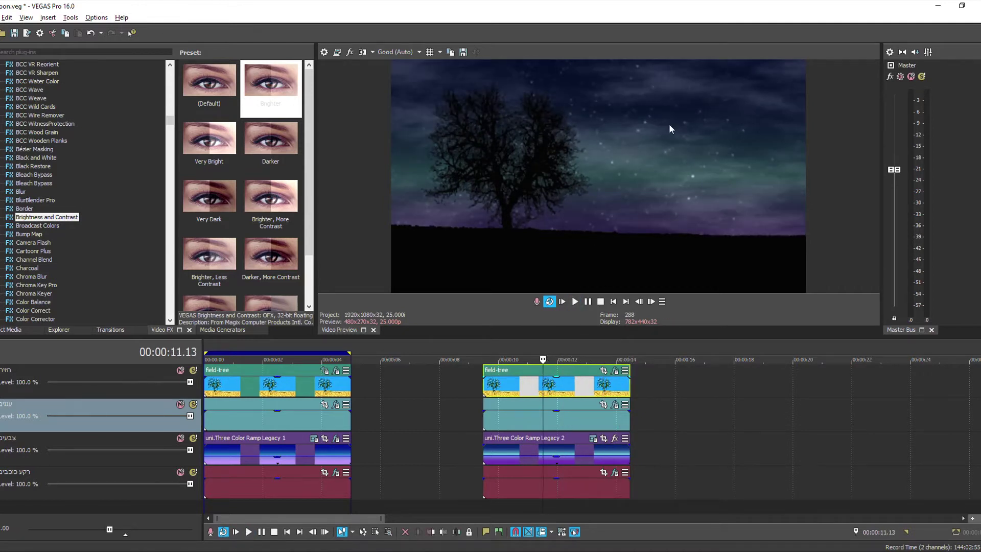
Pan/crop the field-tree clip to about 1653.7 × 930.2 so the tree appears larger.
left_click(604, 371)
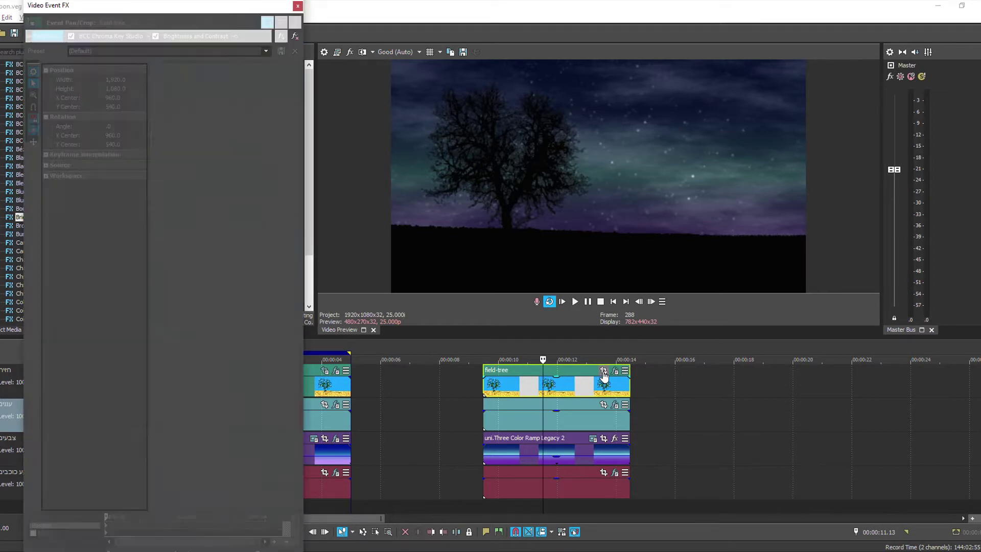
mouse_move(263, 249)
left_mouse_down()
mouse_move(271, 240)
mouse_move(241, 267)
left_mouse_up()
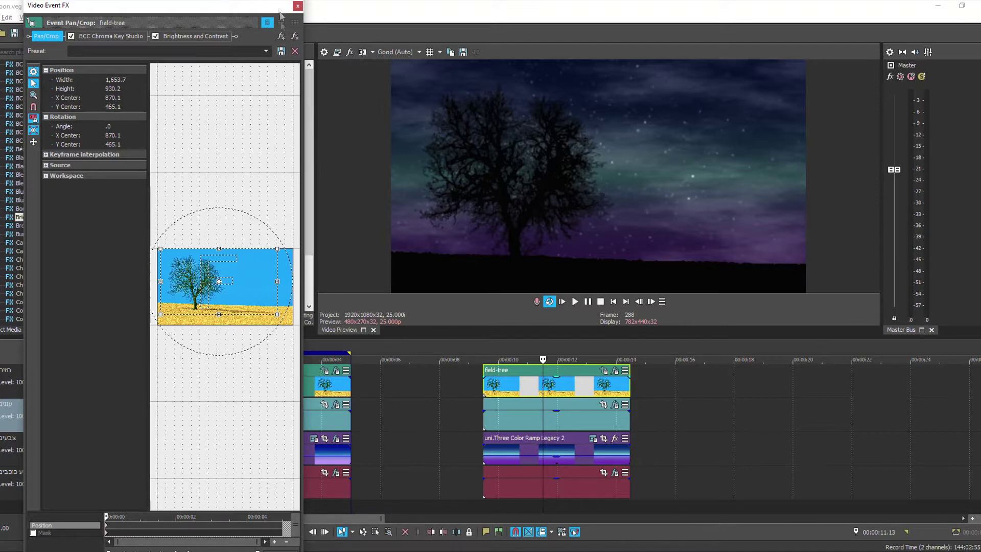
left_click(297, 6)
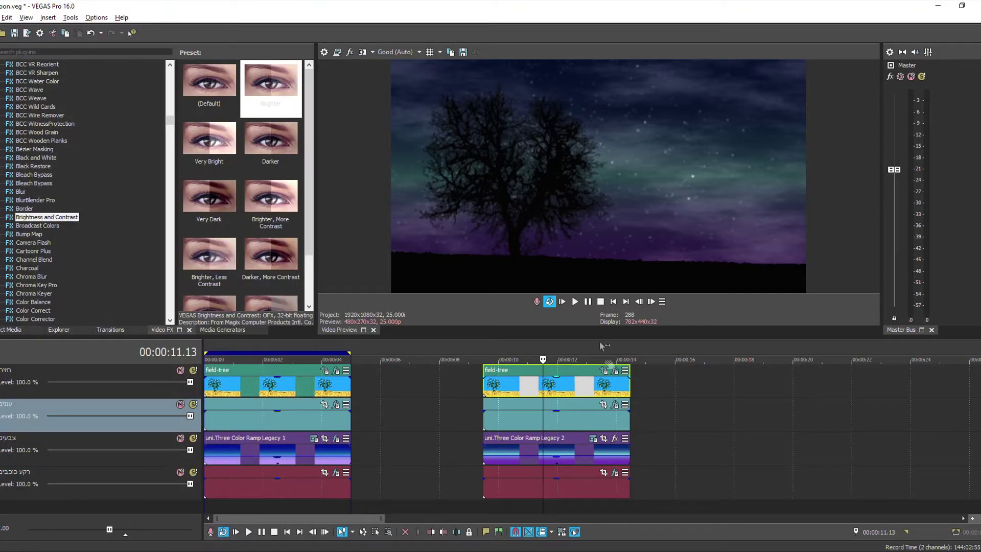
Raise the field-tree Quick Mask saturation tolerance, with Brightness and Contrast disabled for comparison.
left_click(618, 372)
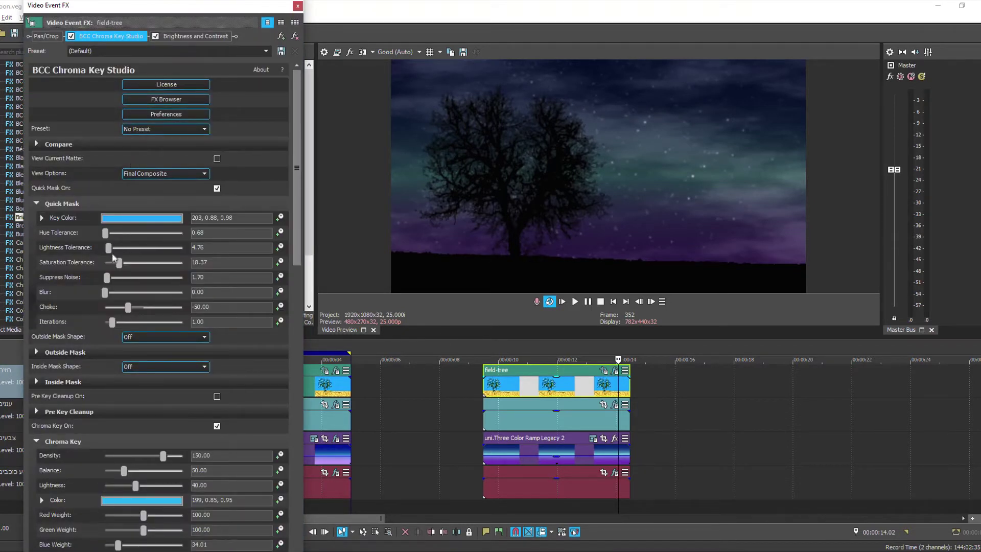
left_click_drag(123, 261, 138, 261)
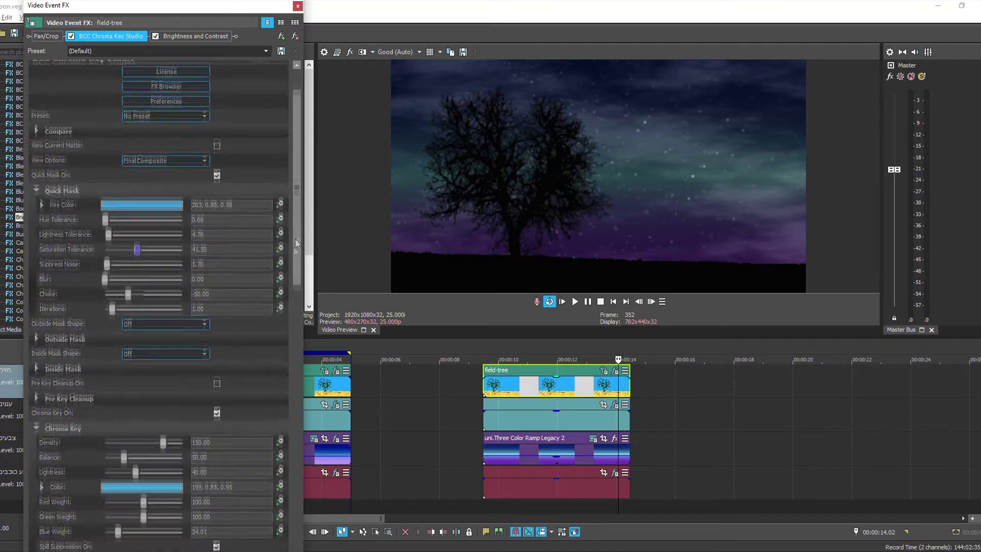
scroll(230, 204, "down", 5)
left_click(155, 36)
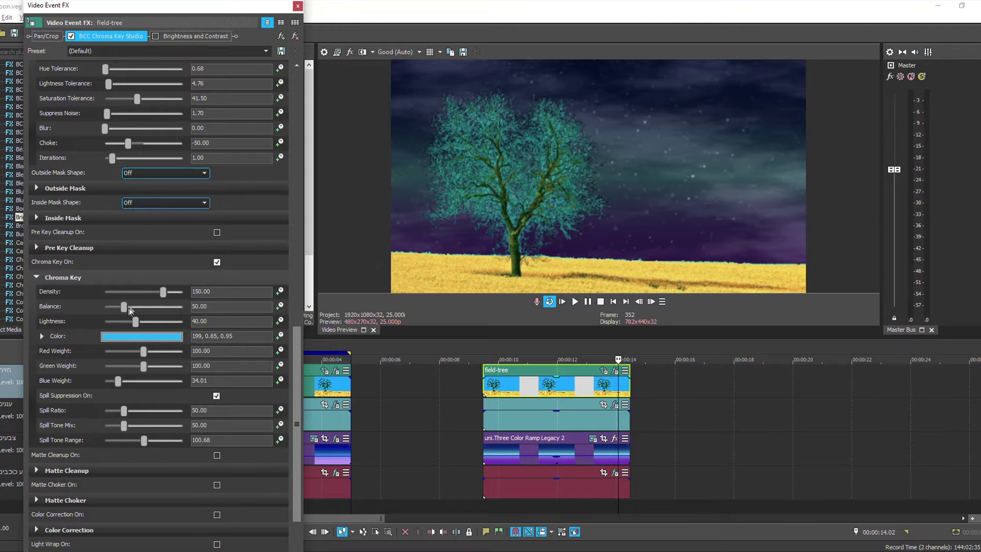
Lower Chroma Key Balance and set Density to 51.70, with Brightness and Contrast re-enabled.
left_click_drag(136, 312, 110, 315)
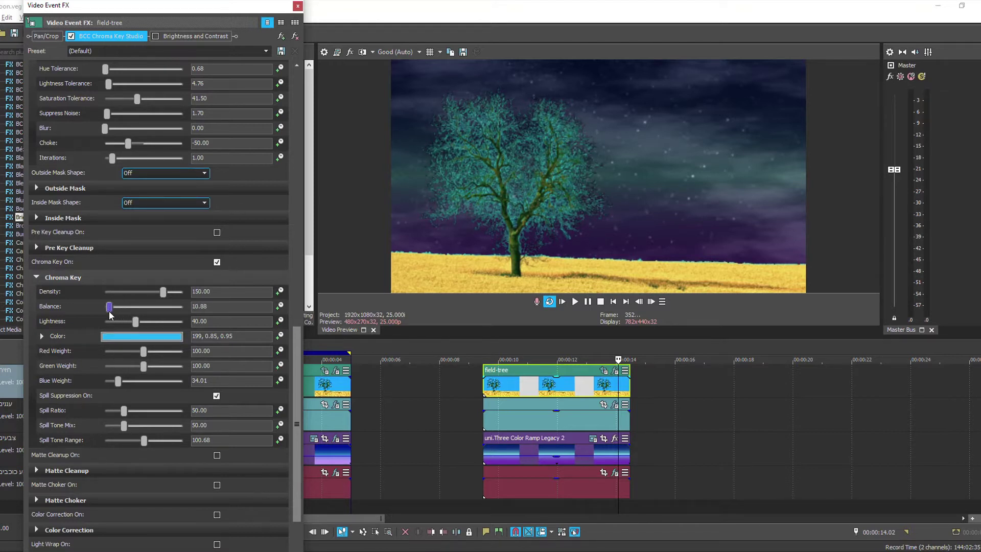
mouse_move(163, 292)
left_mouse_down()
mouse_move(96, 306)
mouse_move(115, 303)
left_mouse_up()
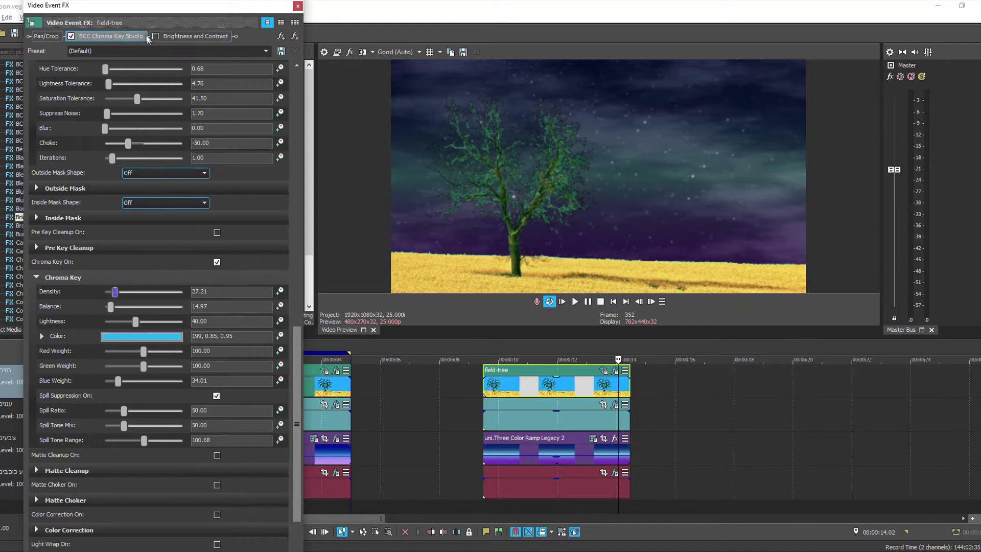
left_click(156, 36)
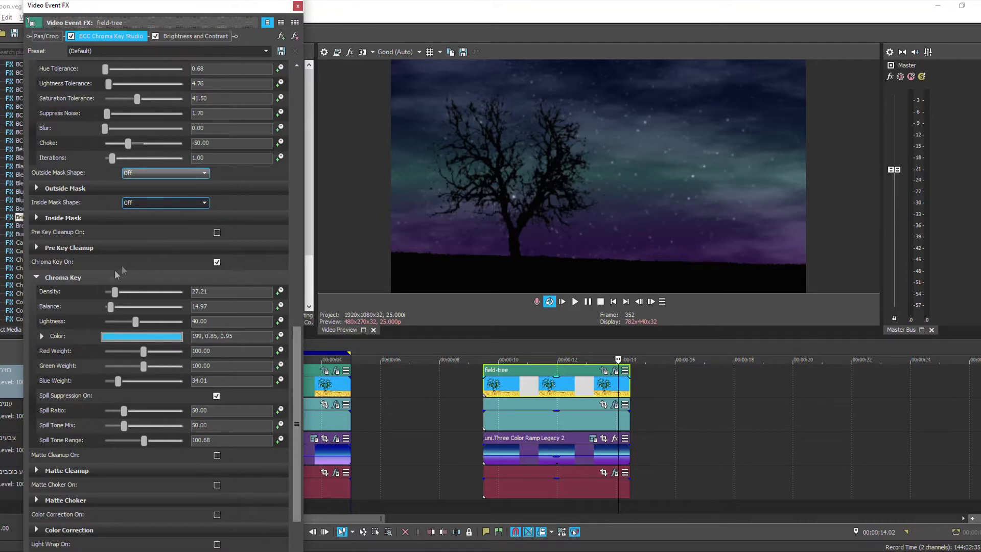
mouse_move(124, 298)
left_mouse_down()
mouse_move(137, 299)
mouse_move(129, 299)
left_mouse_up()
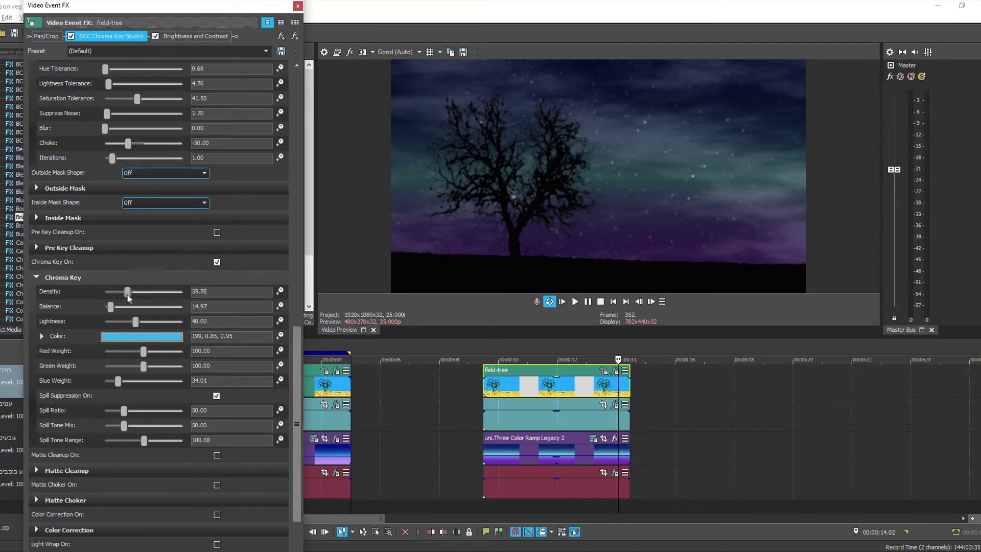
left_click(297, 6)
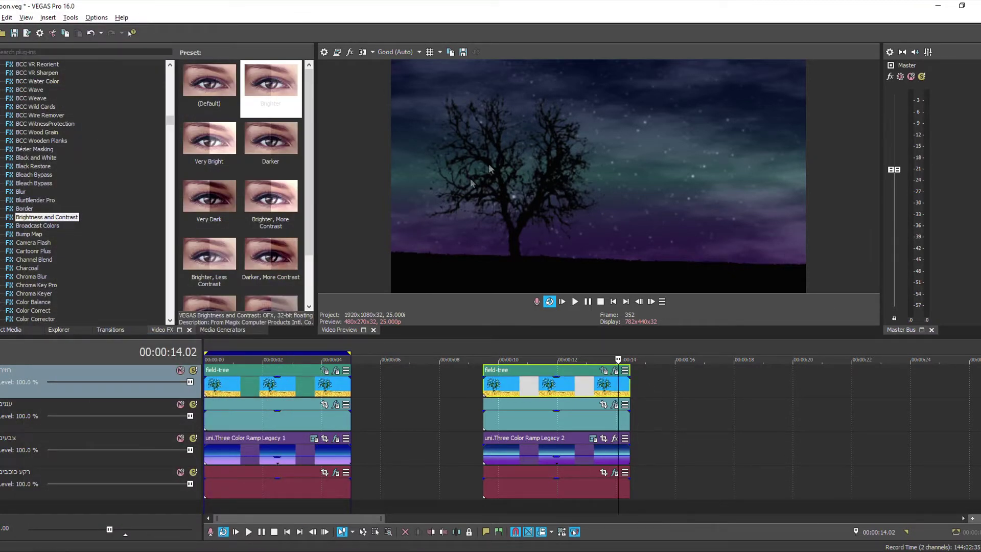
Animate S_NightSky Azimuth on Event 2 with a higher value at the end keyframe.
left_click(615, 473)
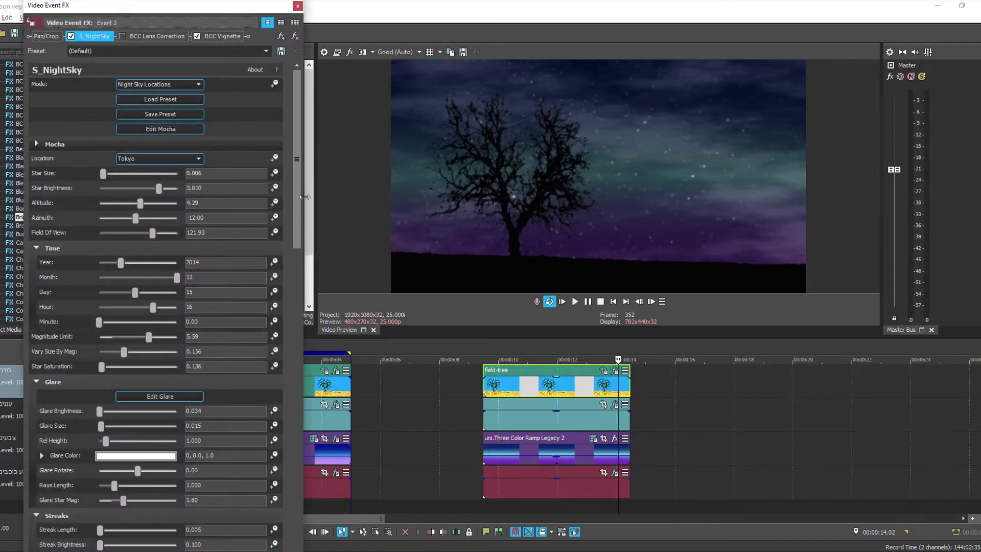
scroll(121, 187, "down", 2)
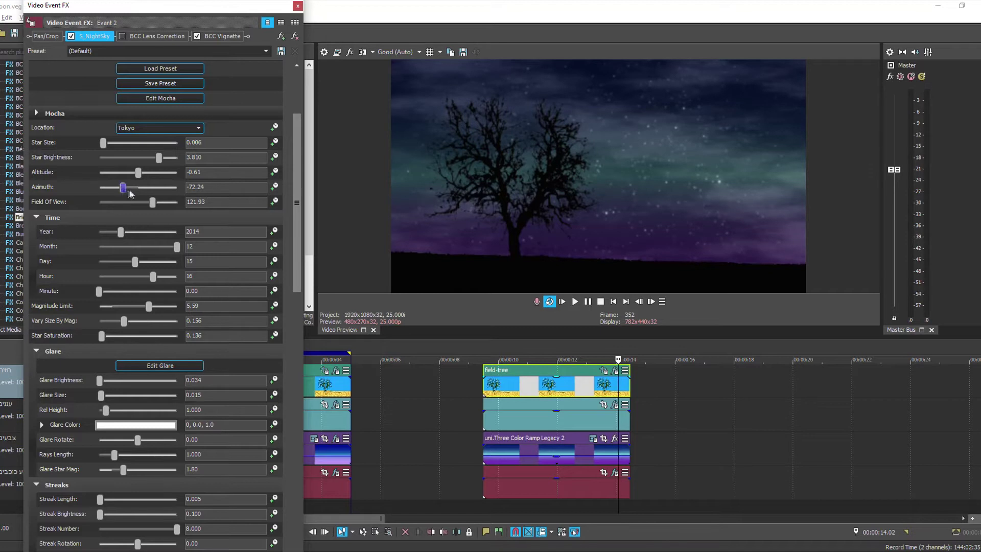
left_click(275, 187)
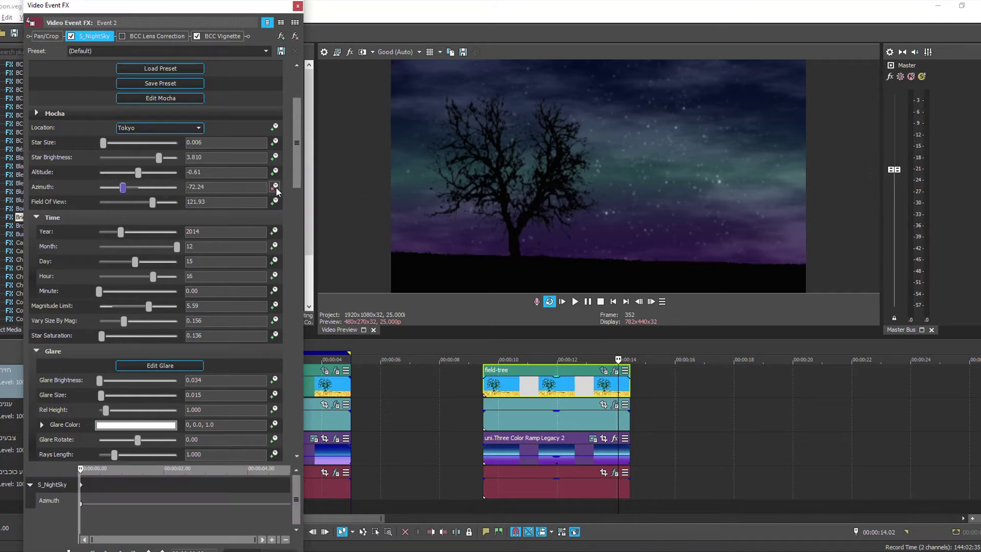
left_click(290, 487)
left_click_drag(122, 188, 147, 188)
left_click(485, 342)
key("space")
key("space")
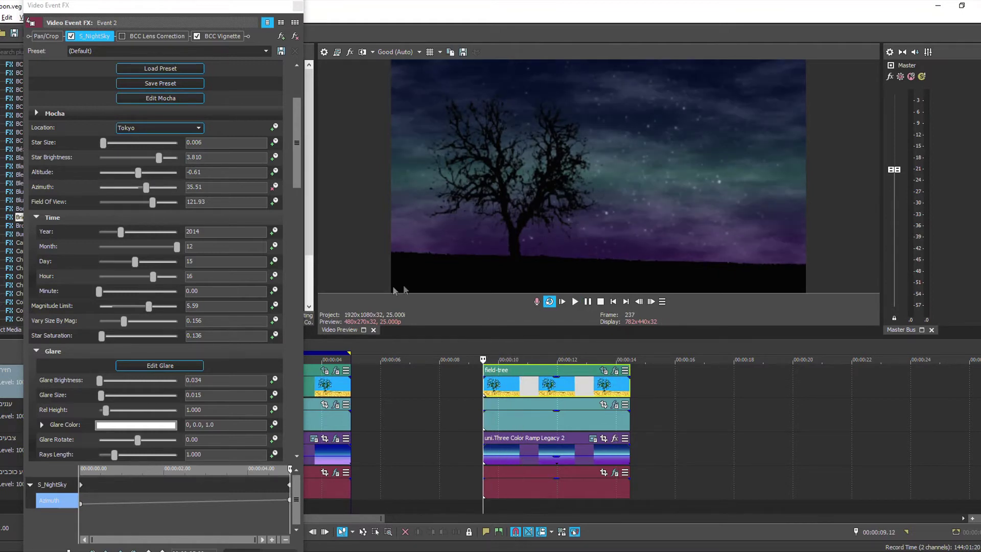
Add an Azimuth keyframe at two seconds and swap keyframe order, then preview the drift.
double_click(166, 486)
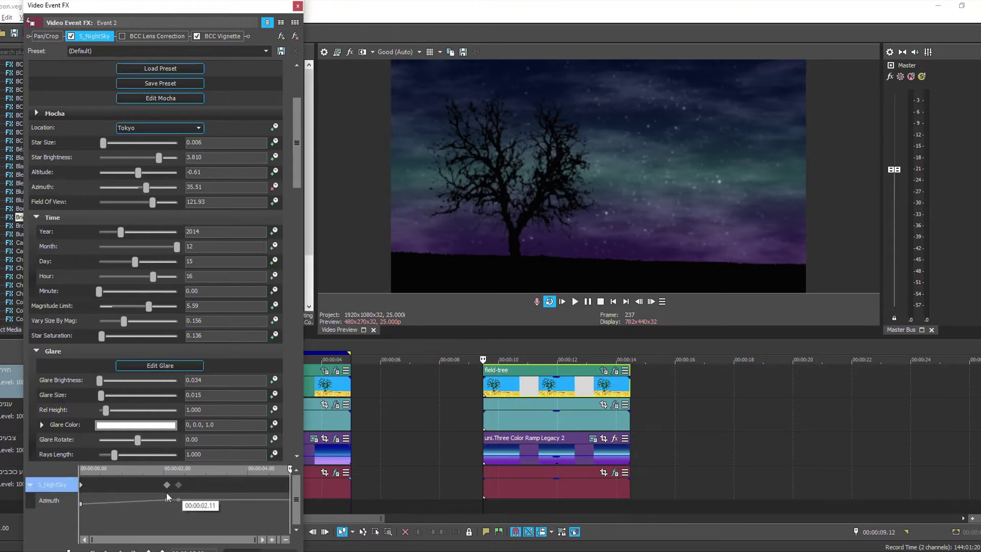
left_click_drag(81, 486, 289, 486)
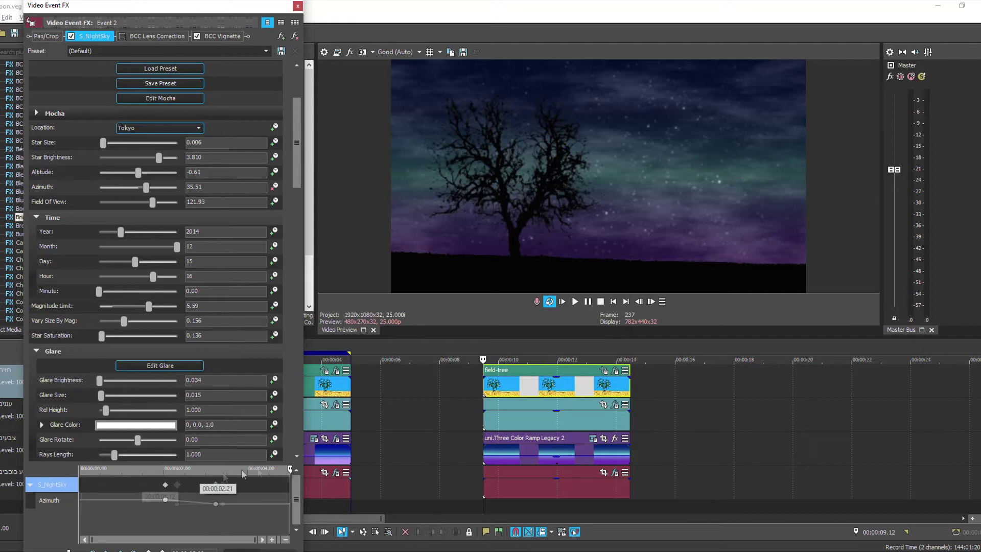
left_click_drag(165, 486, 81, 486)
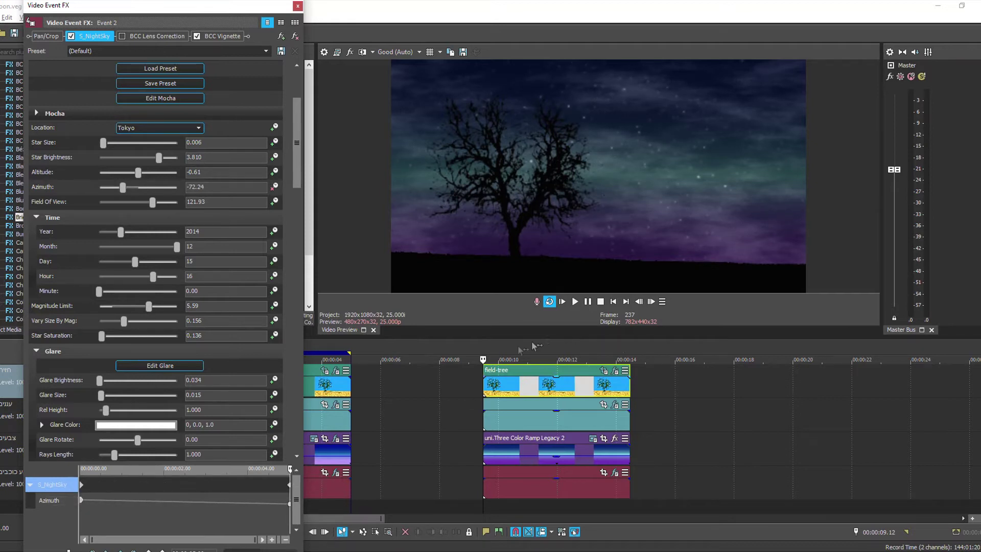
left_click(484, 357)
key("space")
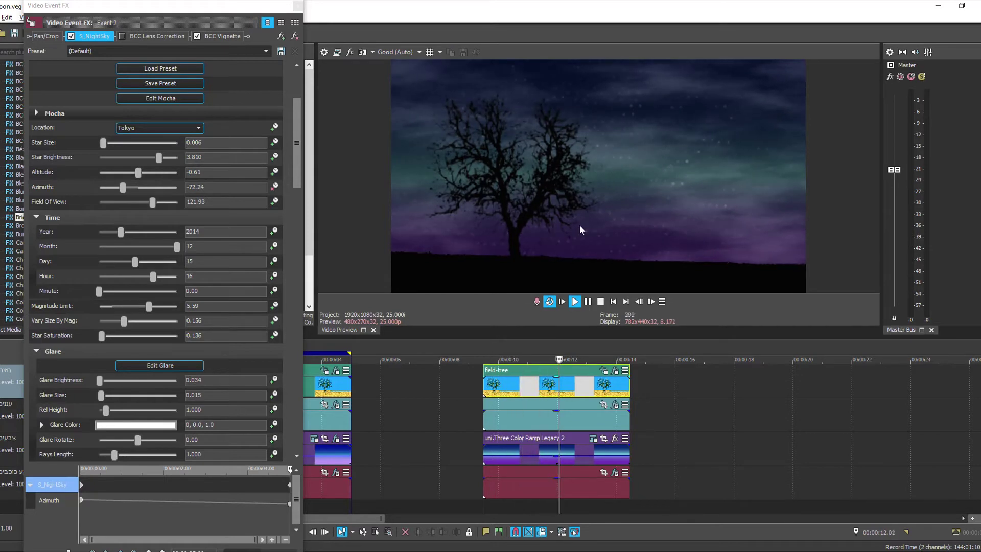
key("space")
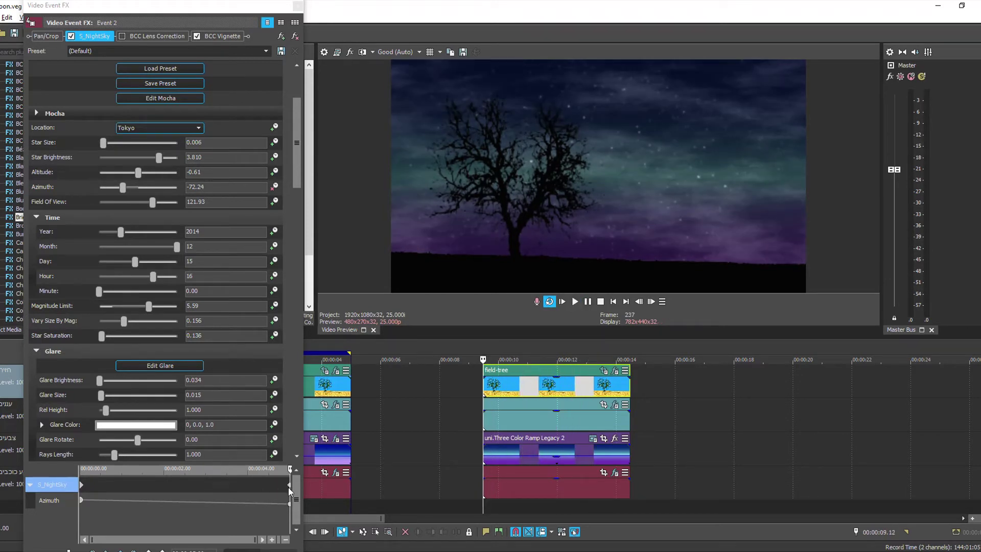
Raise the Azimuth to about -30.61 and replay to confirm the star motion.
left_click(127, 187)
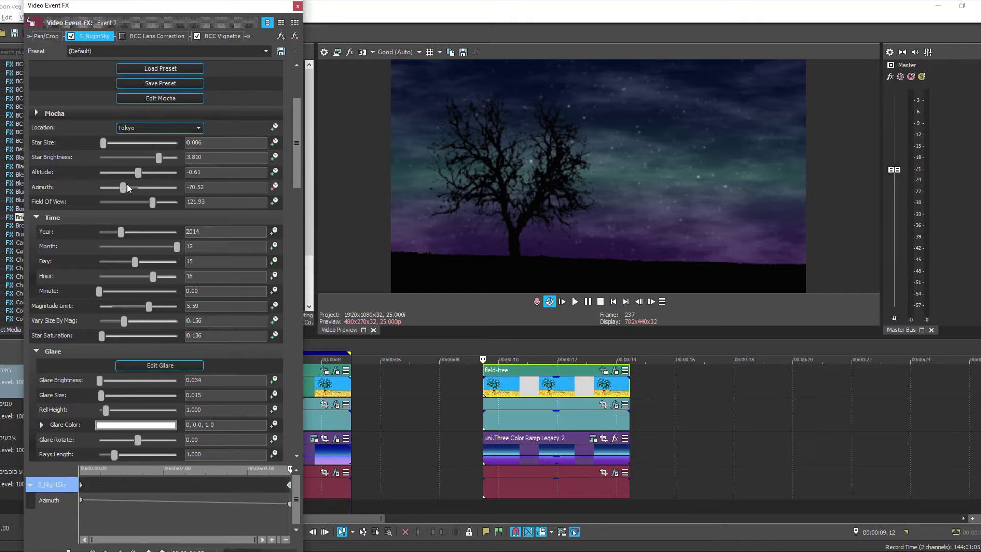
left_click_drag(123, 187, 131, 188)
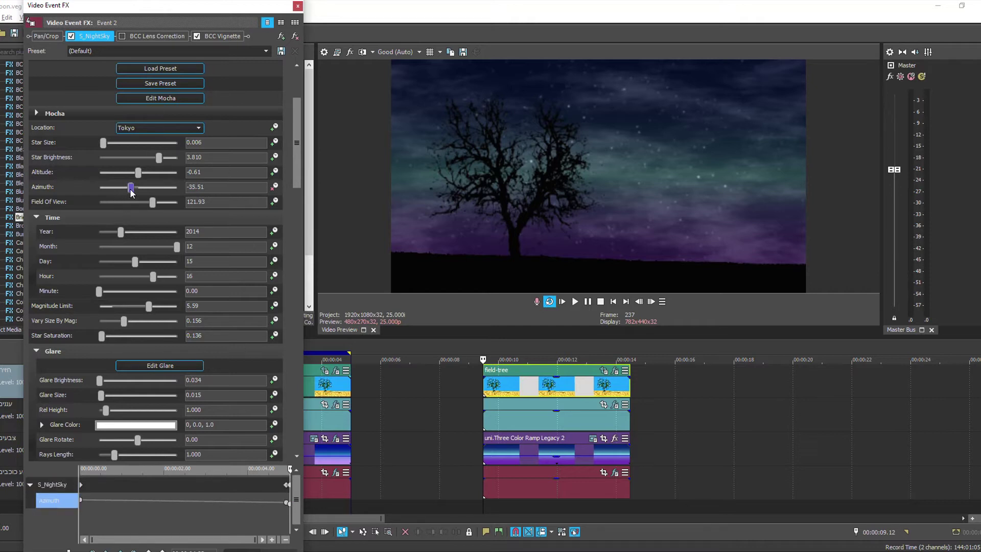
left_click(487, 345)
key("space")
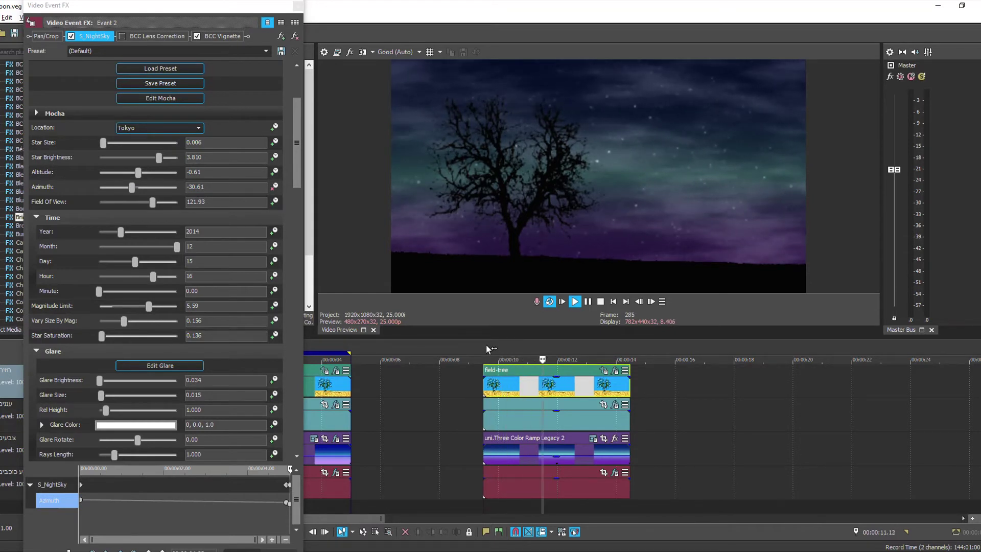
key("space")
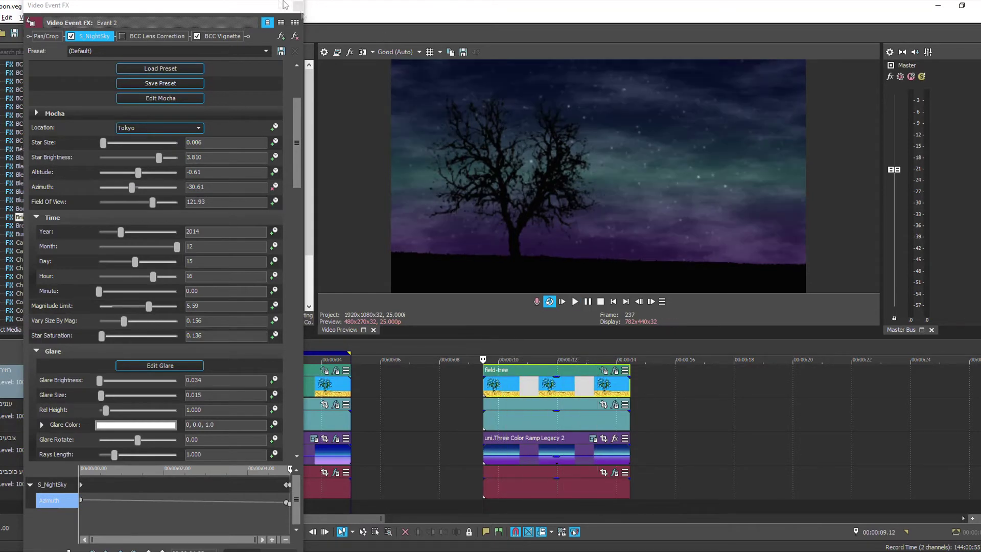
left_click(298, 6)
left_click(575, 301)
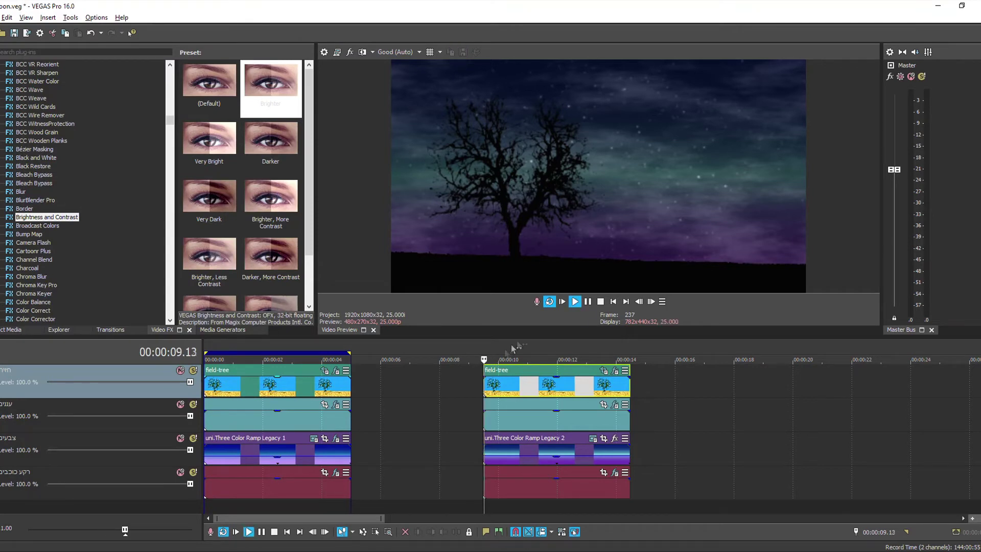
left_click(600, 301)
left_click(570, 343)
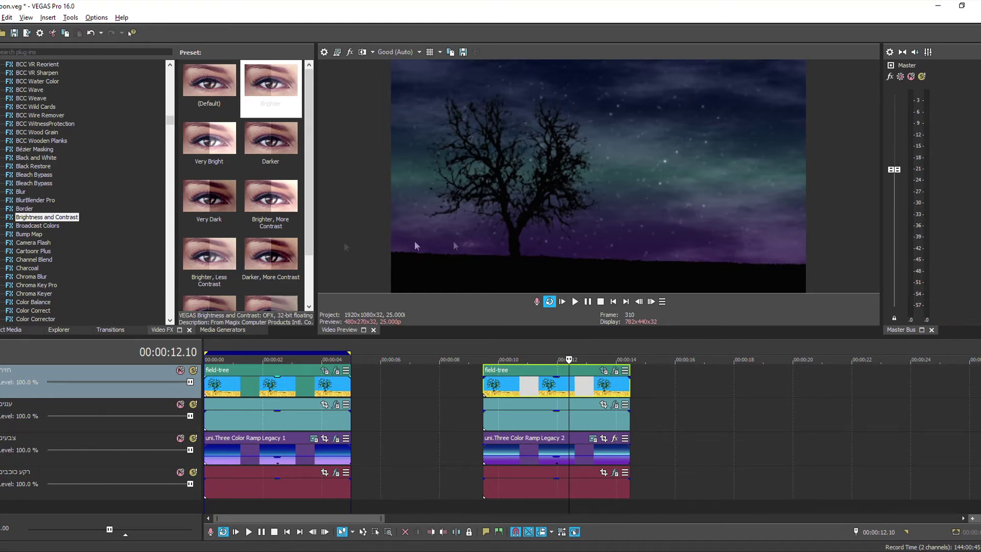
scroll(71, 174, "down", 3)
scroll(69, 184, "down", 3)
scroll(69, 188, "down", 3)
scroll(69, 190, "down", 3)
scroll(71, 189, "down", 5)
scroll(69, 189, "down", 5)
scroll(69, 189, "down", 5)
scroll(69, 189, "down", 5)
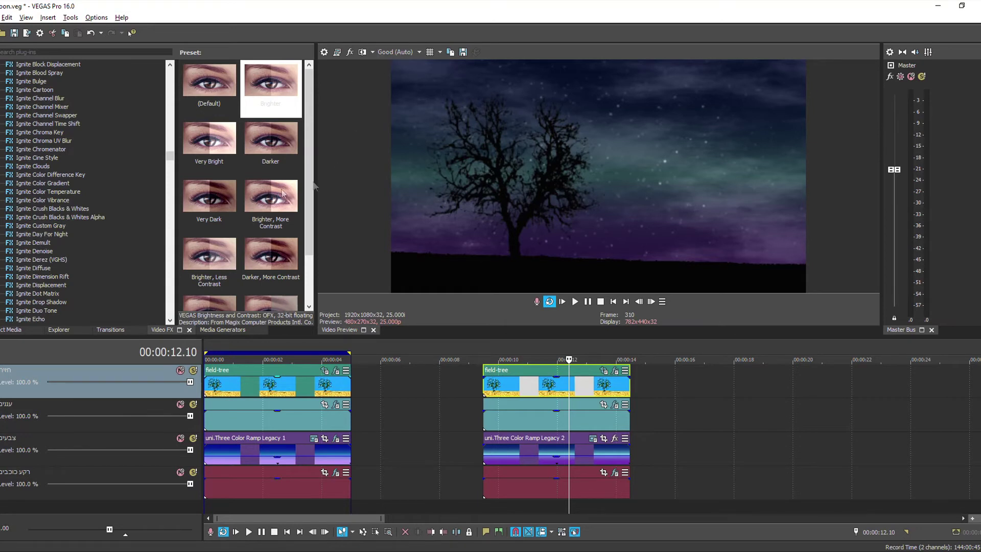
scroll(48, 263, "down", 4)
scroll(48, 262, "down", 4)
scroll(48, 263, "down", 4)
scroll(48, 263, "down", 3)
scroll(50, 252, "down", 5)
scroll(53, 241, "down", 5)
scroll(53, 242, "down", 4)
scroll(53, 243, "down", 5)
scroll(54, 245, "down", 2)
Apply Ignite Vignette to uni.Three Color Ramp Legacy 2 with height 0.93 and curvature 0.95.
left_click_drag(40, 191, 549, 456)
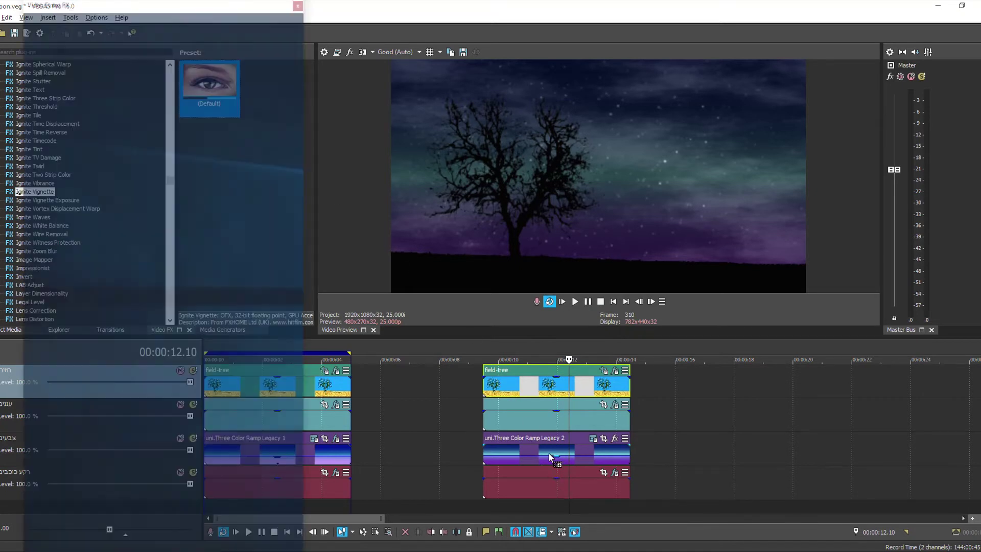
left_click_drag(104, 116, 100, 135)
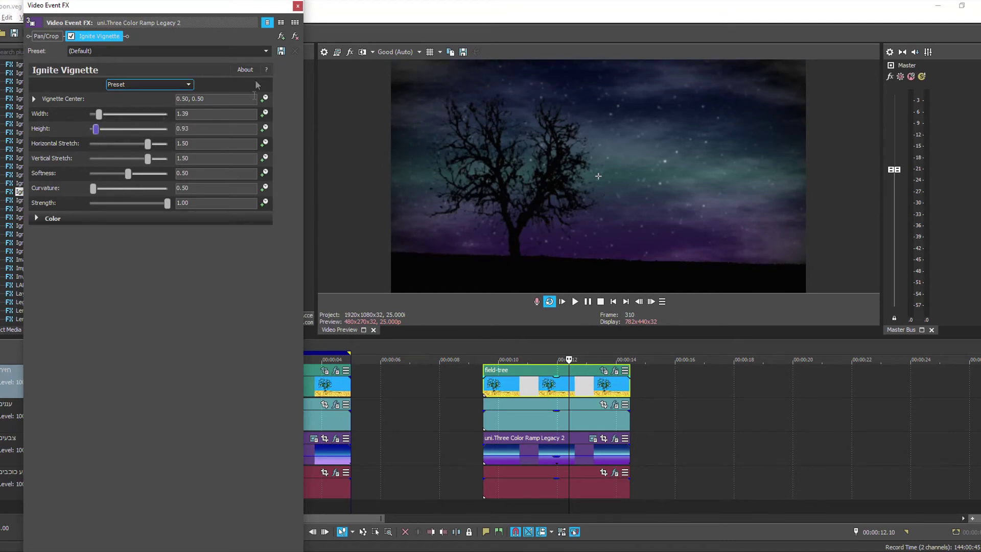
left_click(168, 204)
left_click_drag(93, 189, 97, 188)
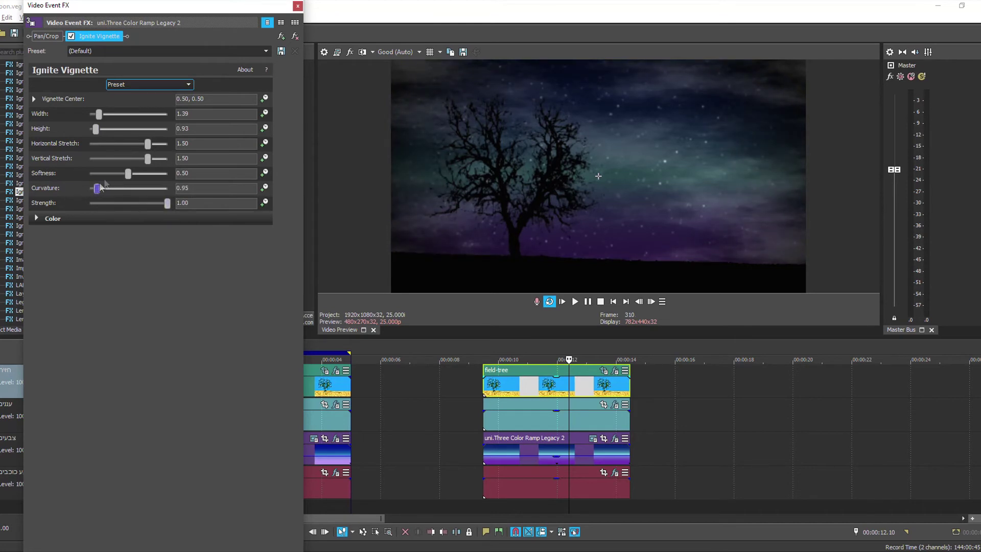
left_click(297, 5)
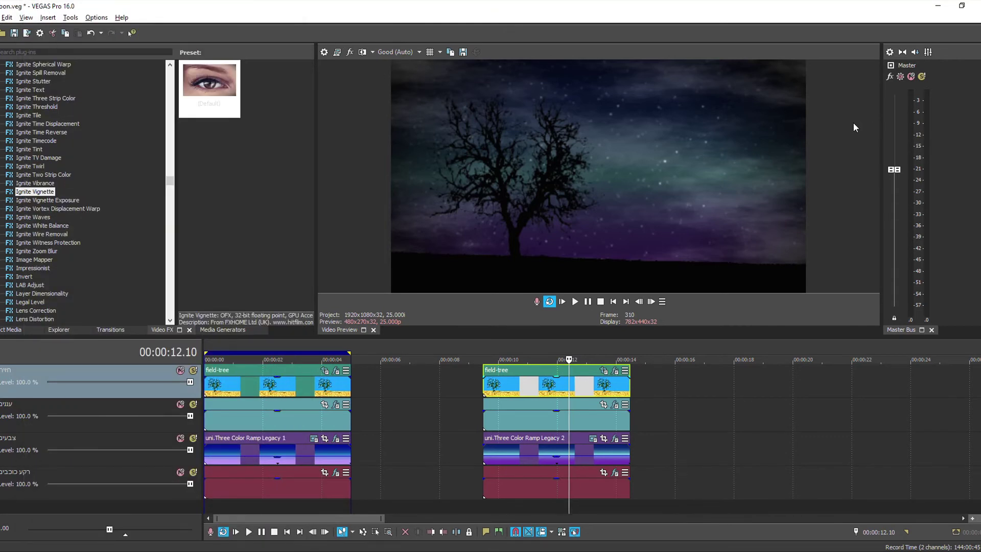
Loop the second night-sky scene and play it through once to review the vignette, tree and starry sky.
left_click_drag(483, 353, 629, 353)
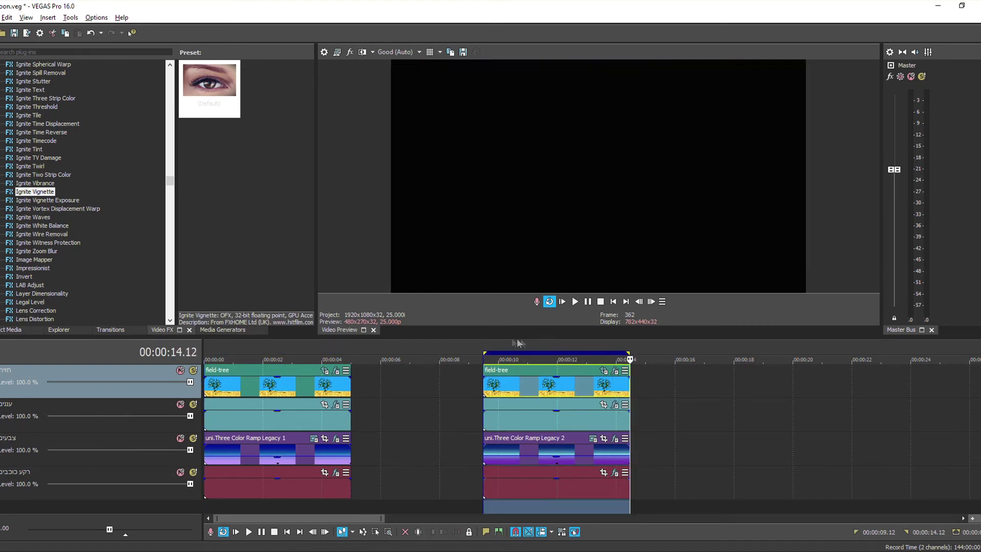
key("space")
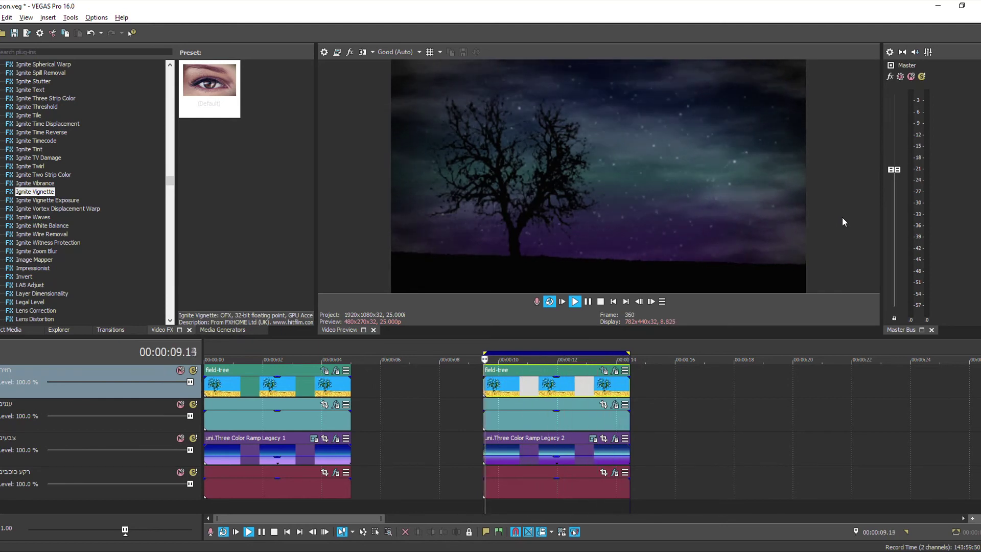
key("space")
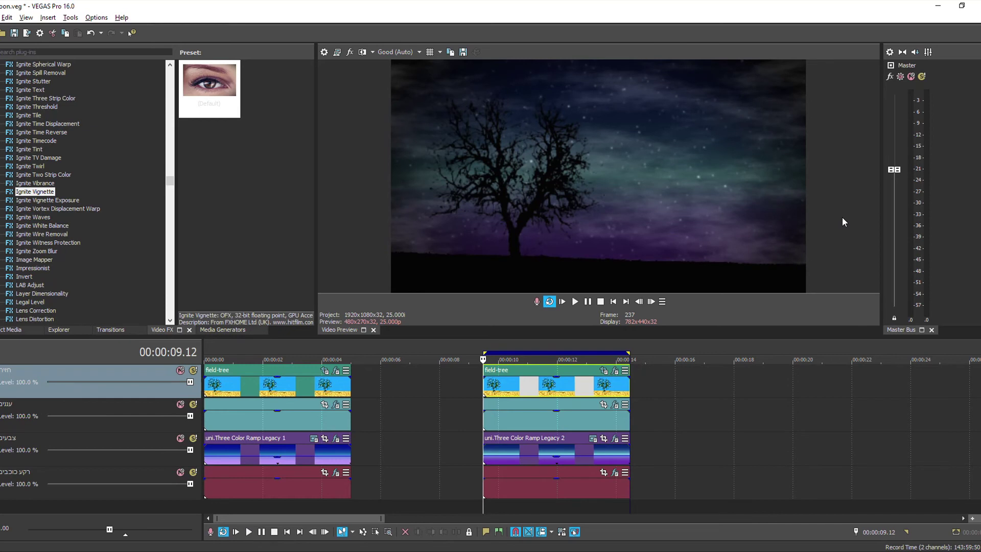